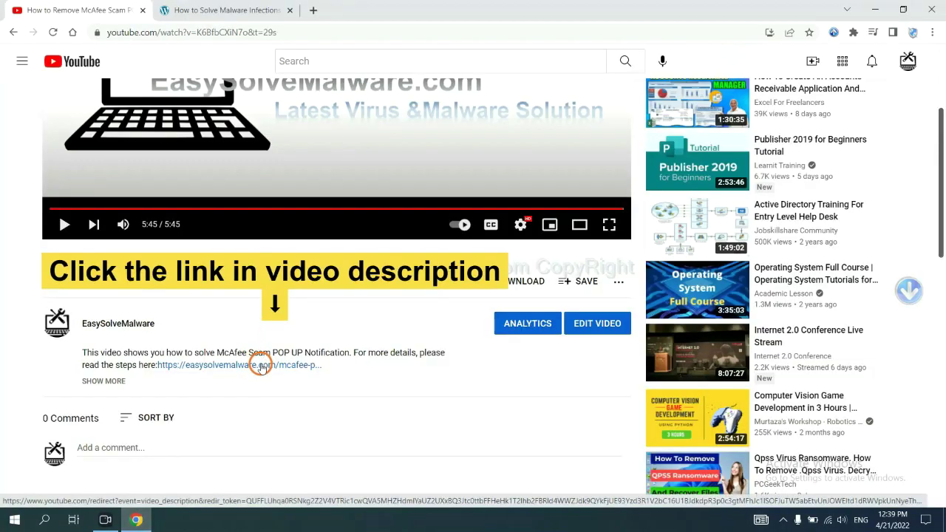
# Download the SpyHunter for Windows installer from the EasySolveMalware.com guide tab.
pyautogui.click(243, 7)
pyautogui.scroll(-2, 939, 252)
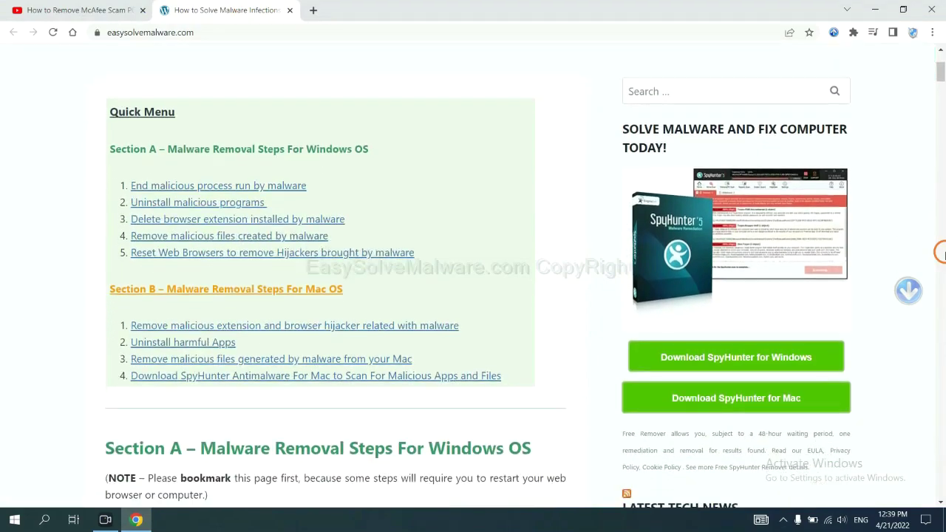
pyautogui.scroll(-2, 938, 247)
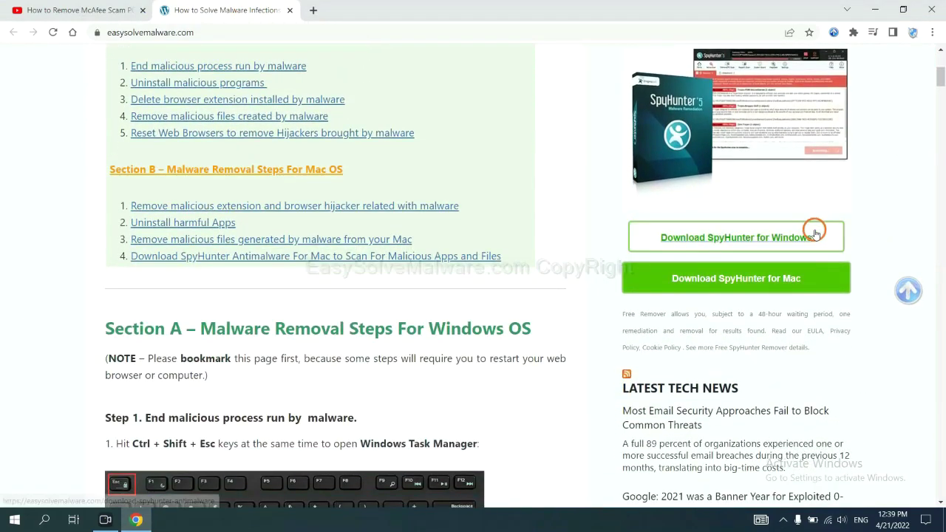
pyautogui.click(804, 236)
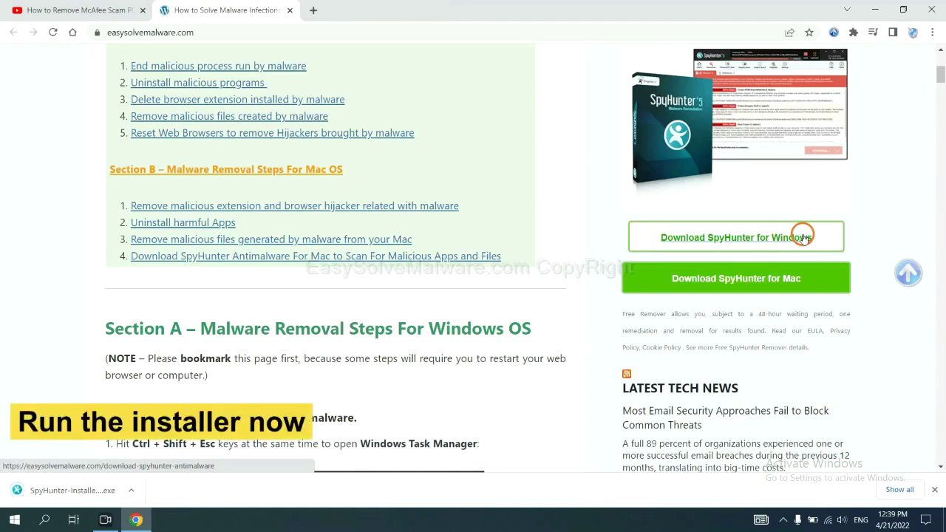
# Install SpyHunter 5 in English, accepting the EULA, and open its welcome screen.
pyautogui.click(58, 491)
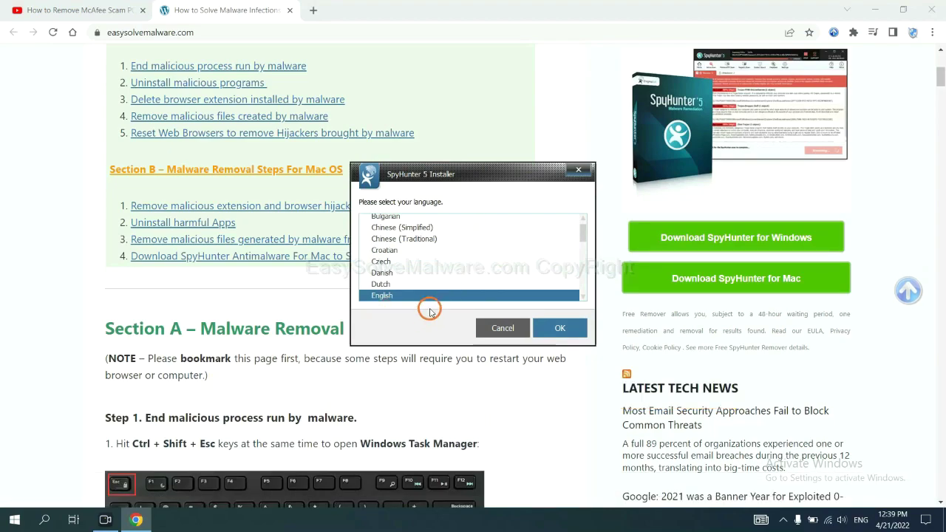
pyautogui.click(546, 327)
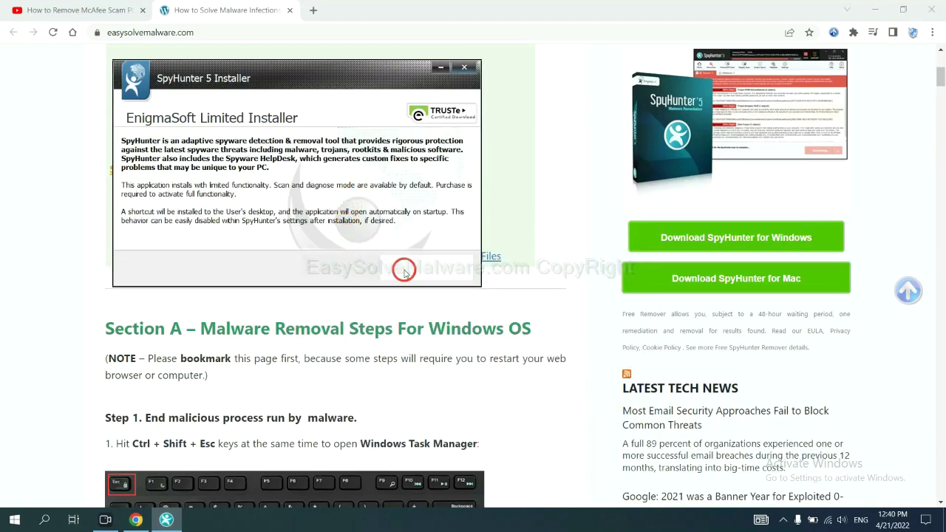
pyautogui.click(403, 269)
pyautogui.click(305, 236)
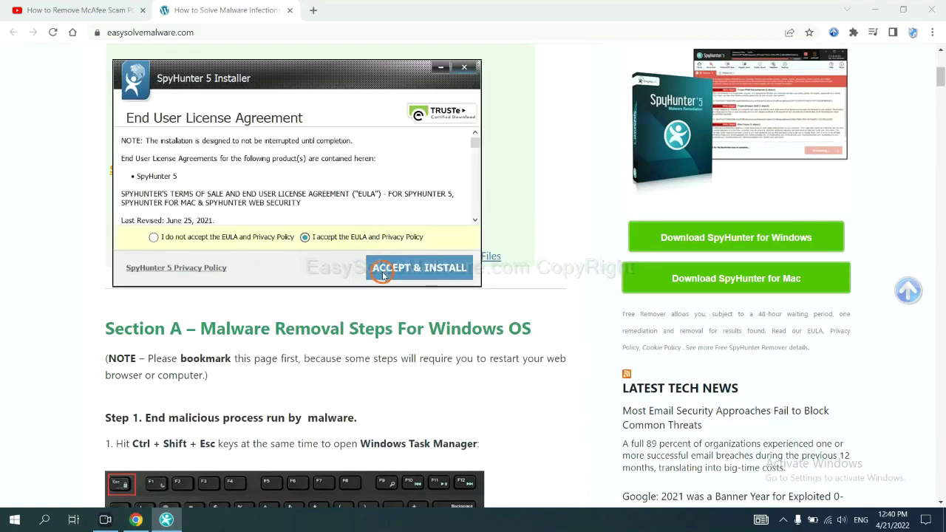
pyautogui.click(382, 272)
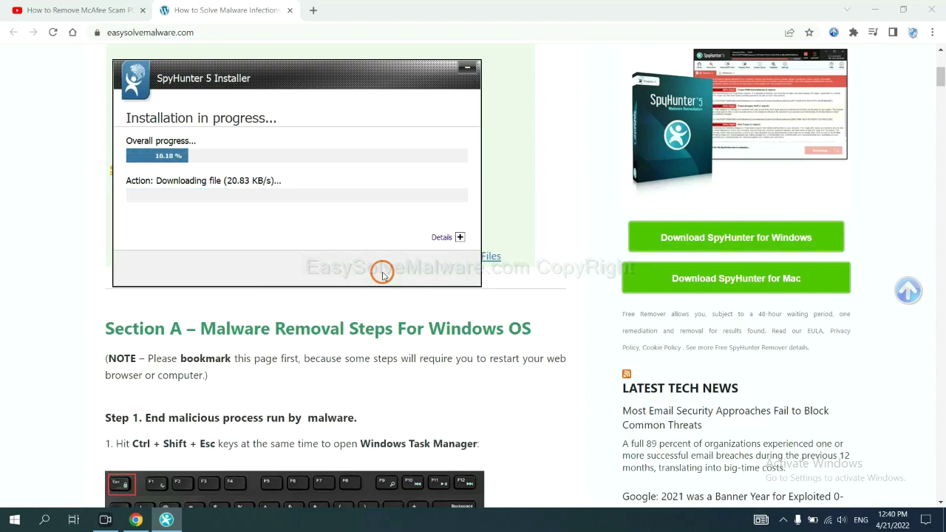
pyautogui.click(466, 334)
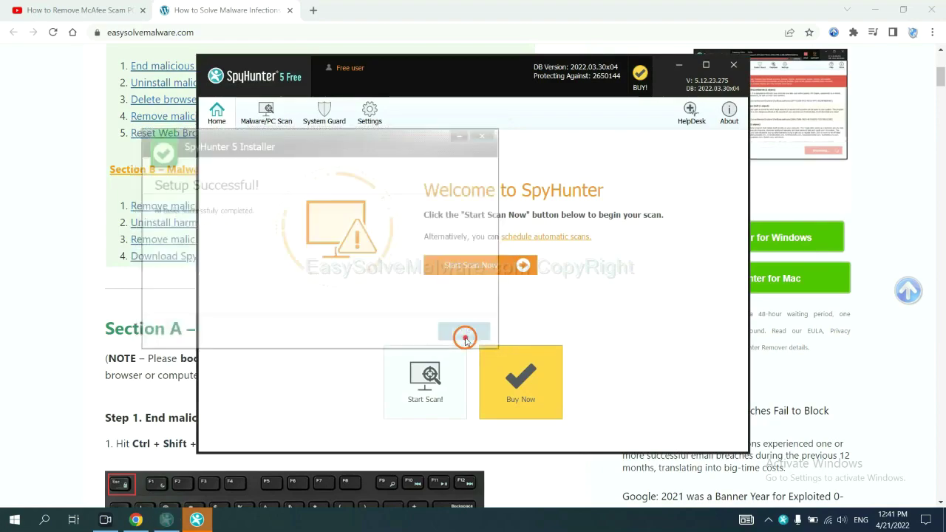
# Run a SpyHunter malware scan and advance past the Unknown Objects results.
pyautogui.click(466, 266)
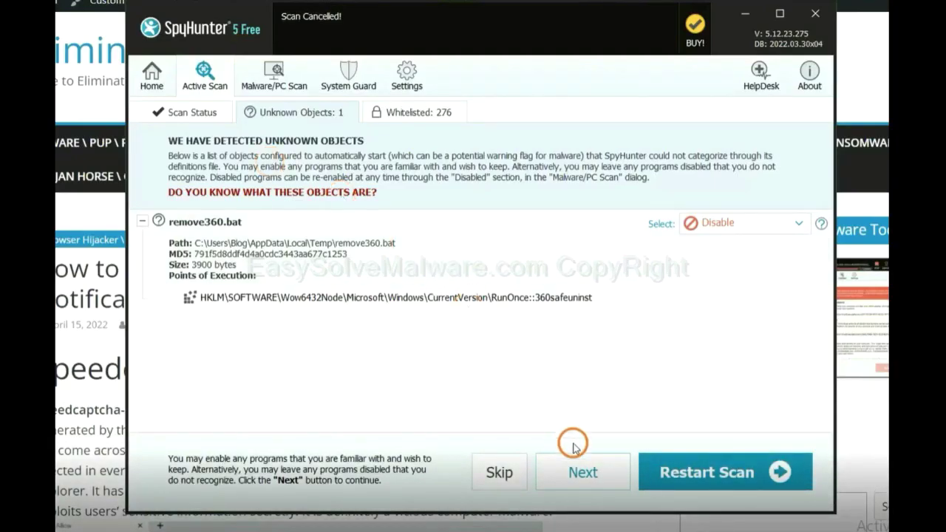
pyautogui.click(582, 474)
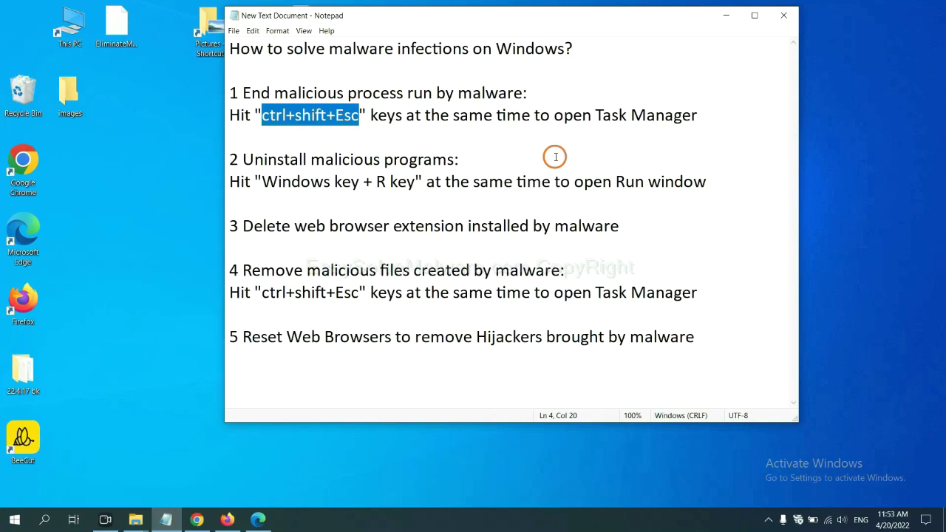
# Select the 'ctrl+shift+Esc' shortcut in step one of the Notepad notes.
pyautogui.click(342, 116)
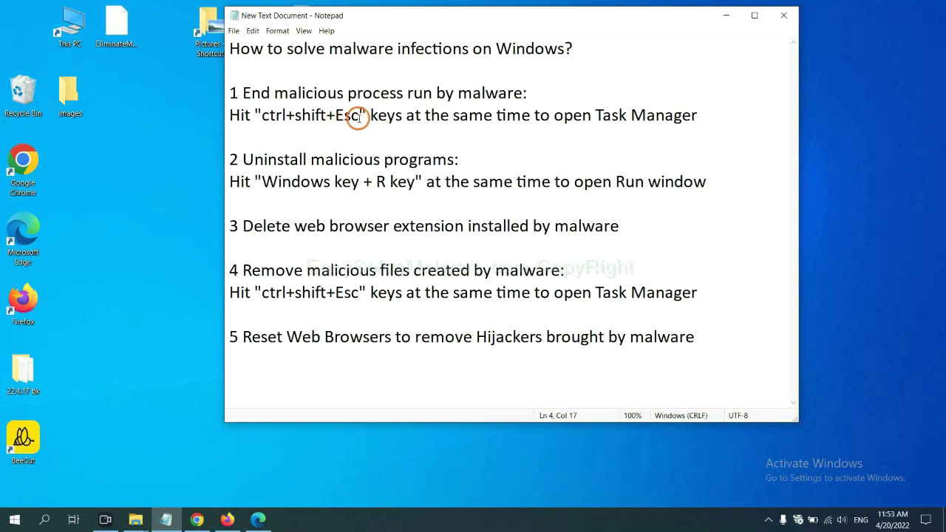
pyautogui.moveTo(358, 116); pyautogui.dragTo(264, 117)
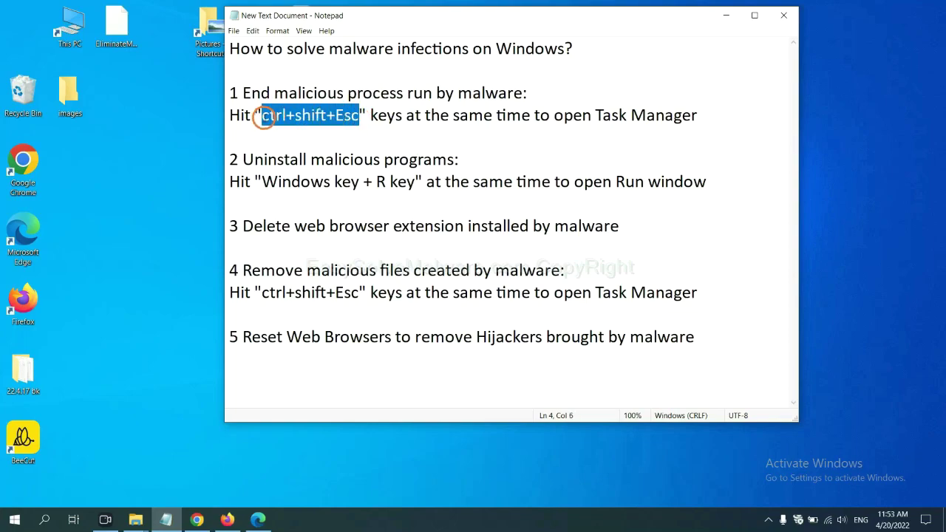
pyautogui.hotkey('ctrl', 'shift', 'Escape')
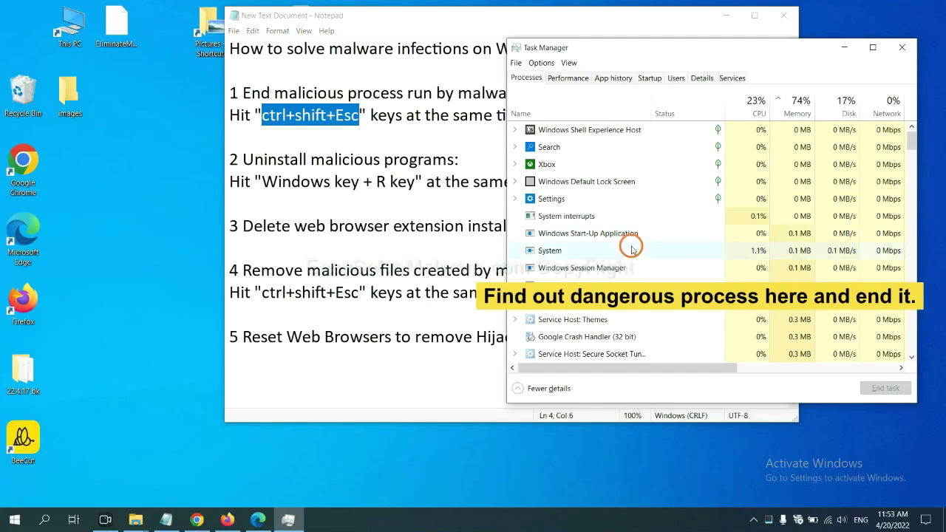
pyautogui.click(632, 250)
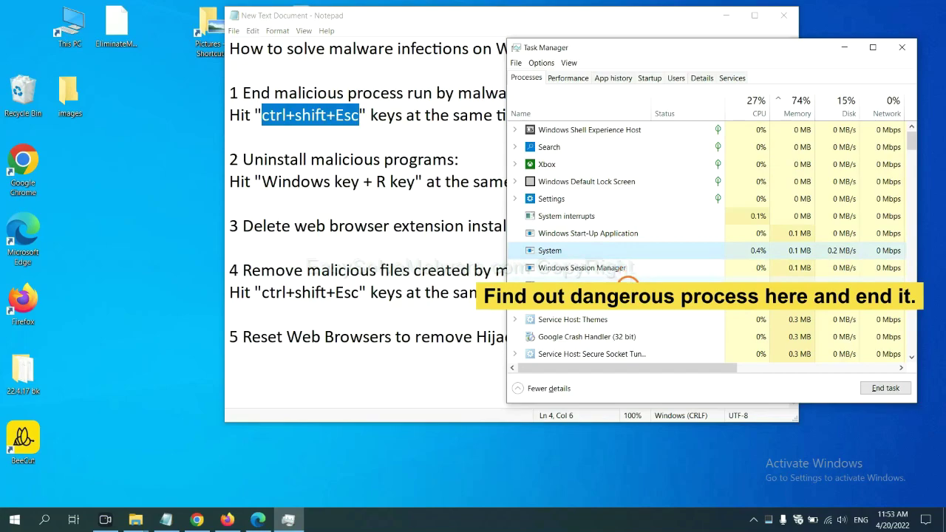
pyautogui.click(628, 285)
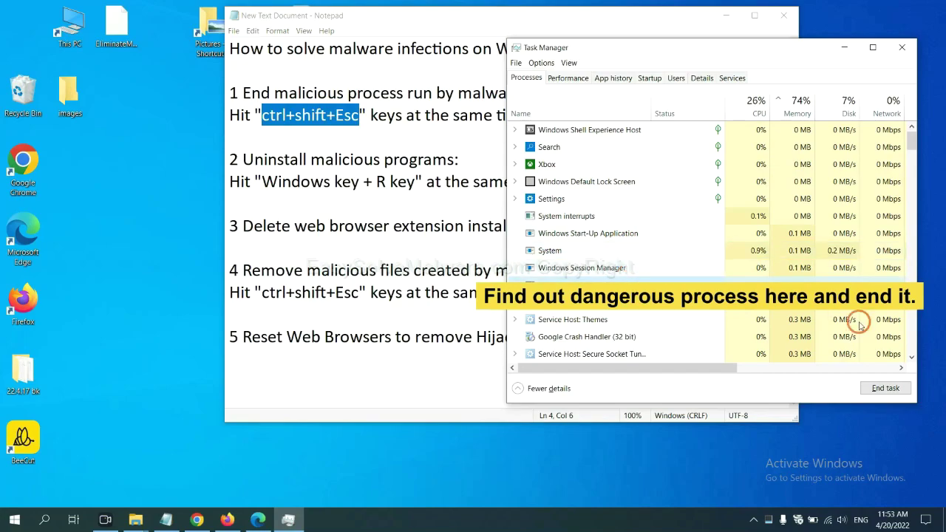
pyautogui.click(893, 389)
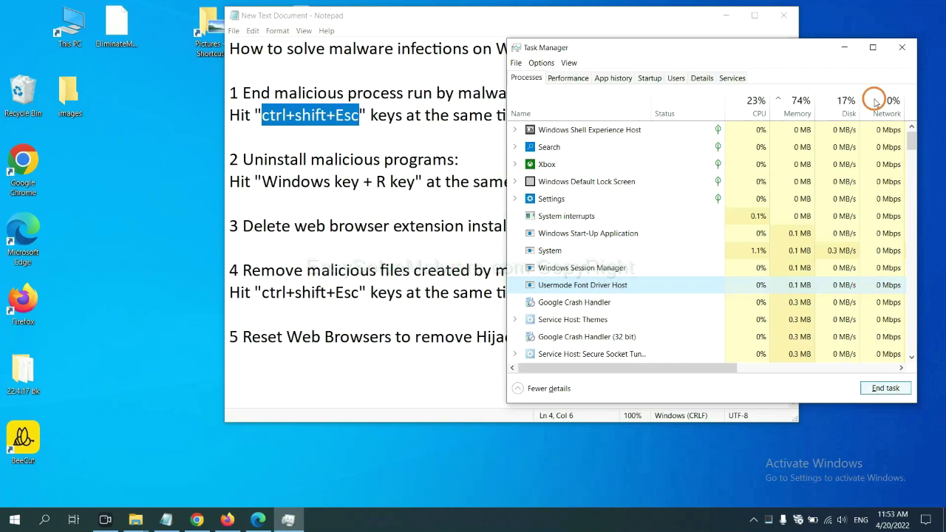
pyautogui.click(898, 49)
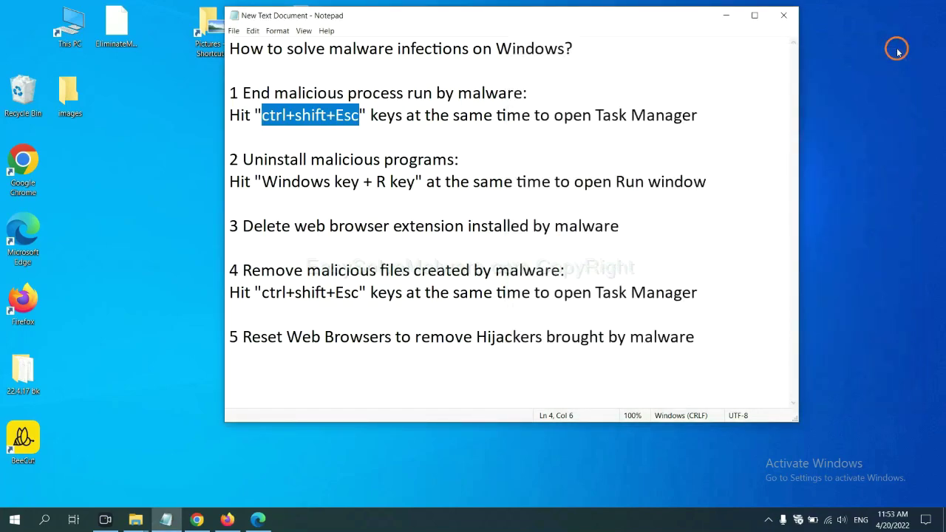
pyautogui.click(587, 171)
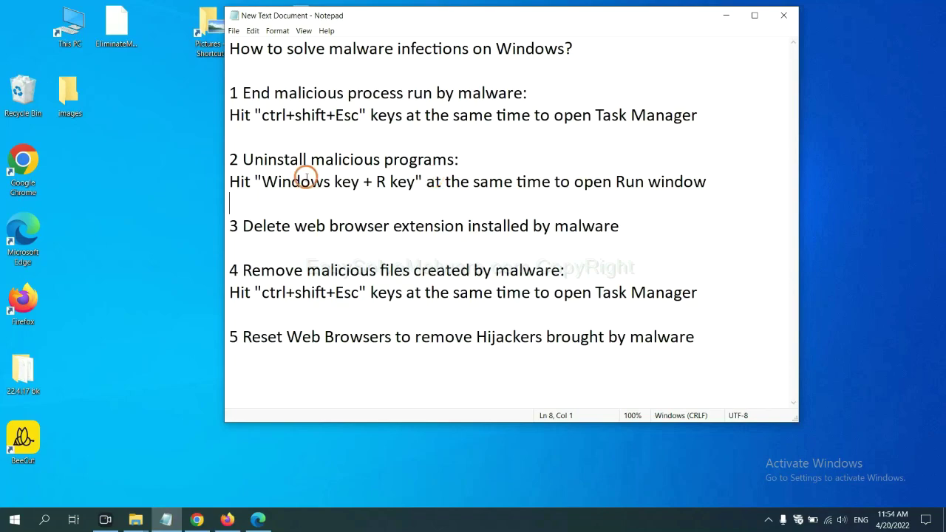
# Open Control Panel by running 'control panel' from the Win+R Run dialog.
pyautogui.click(261, 183)
pyautogui.moveTo(261, 188); pyautogui.dragTo(412, 191)
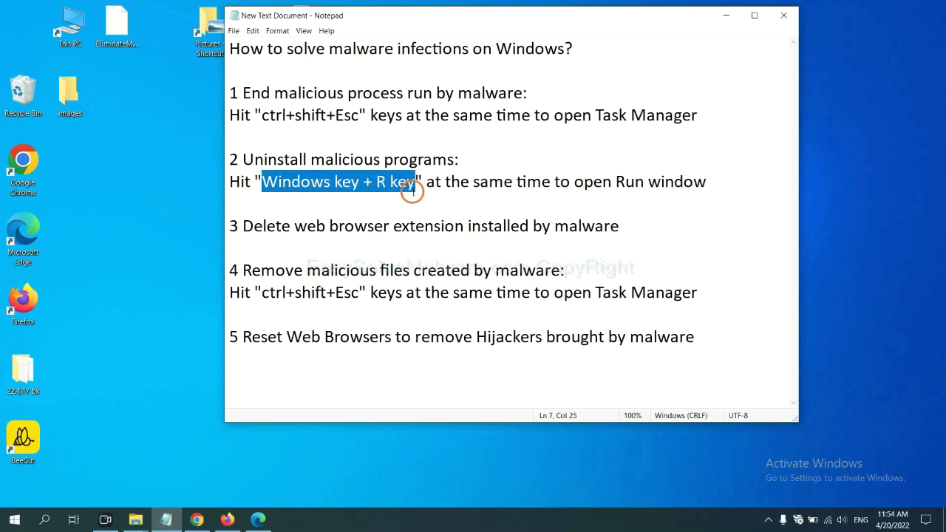
pyautogui.press('super+r')
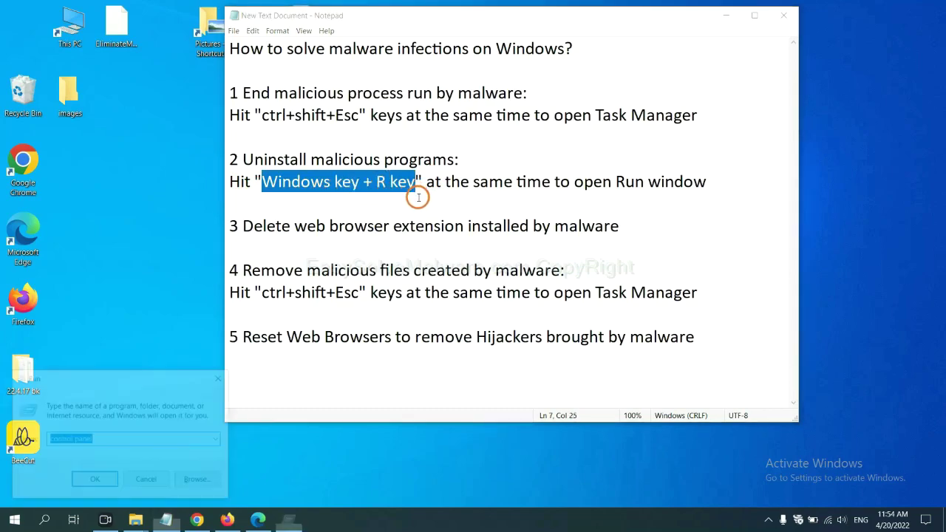
pyautogui.moveTo(104, 387)
pyautogui.mouseDown()
pyautogui.moveTo(611, 255)
pyautogui.moveTo(722, 164)
pyautogui.mouseUp()
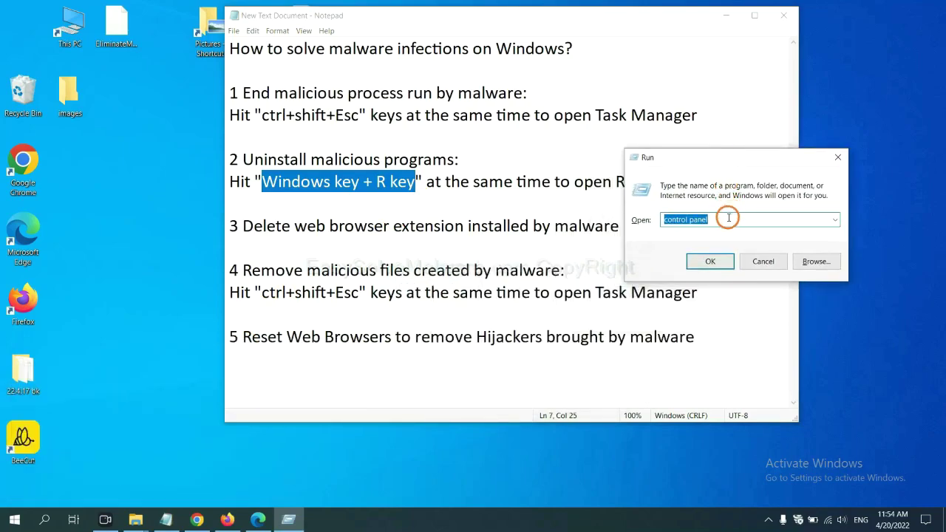
pyautogui.click(729, 220)
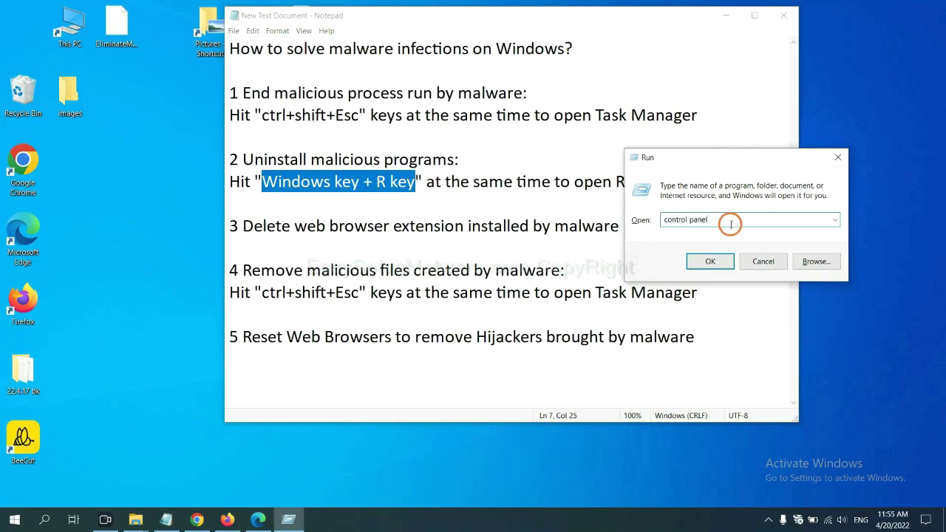
pyautogui.moveTo(730, 221); pyautogui.dragTo(652, 221)
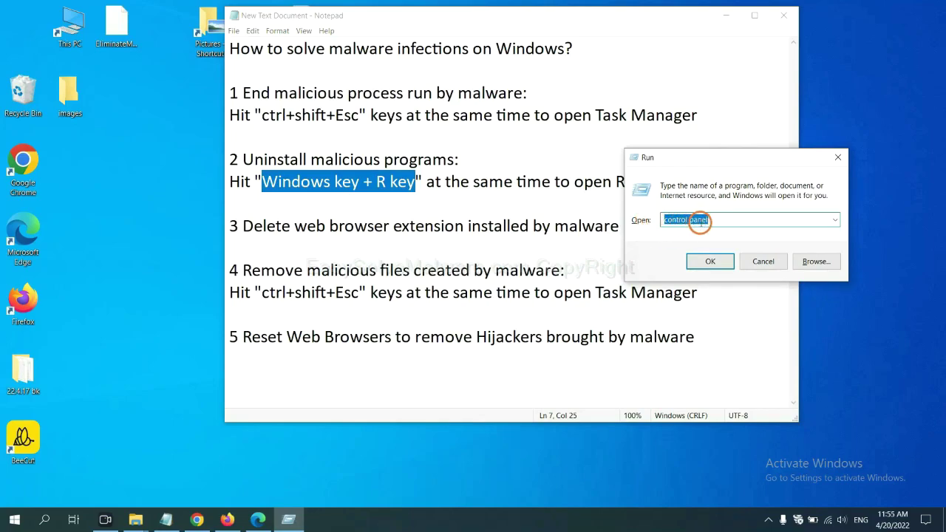
pyautogui.click(705, 264)
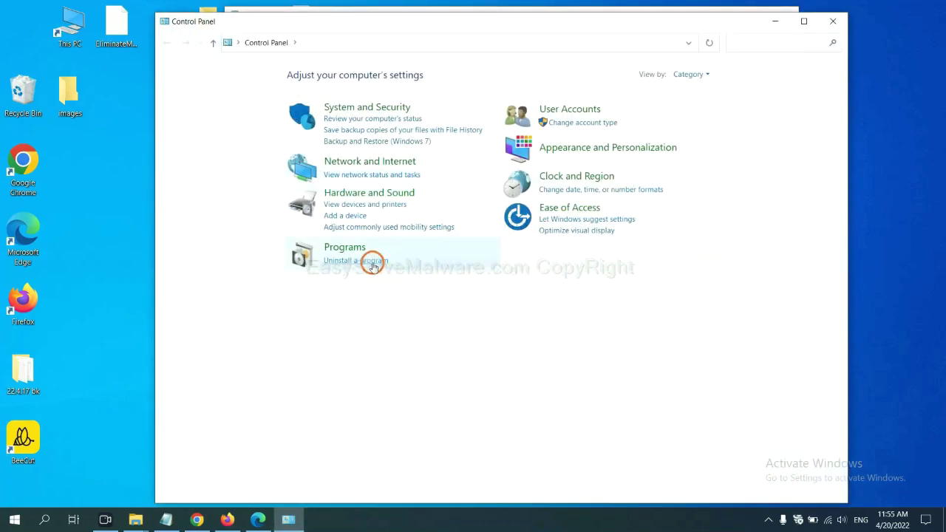
# Select Xiph.Org Open Codecs in Programs and Features, then close the program list.
pyautogui.click(373, 263)
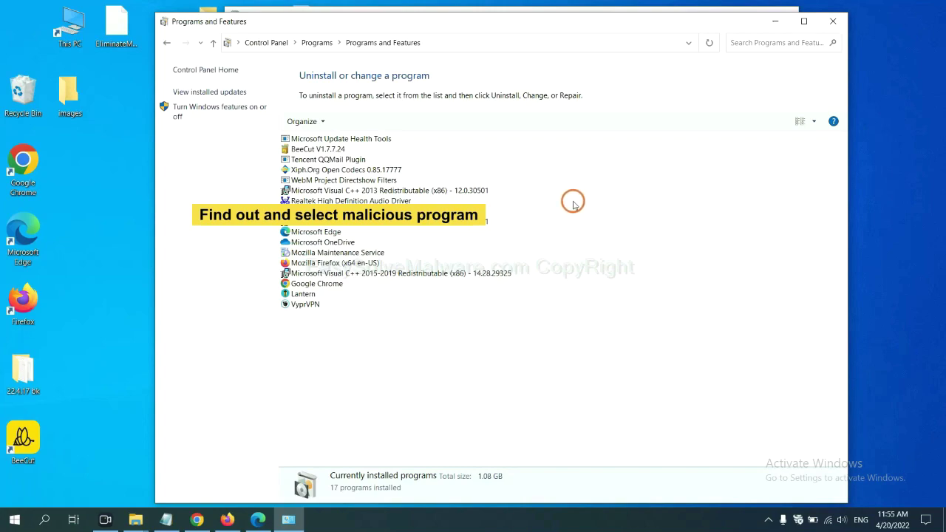
pyautogui.click(373, 170)
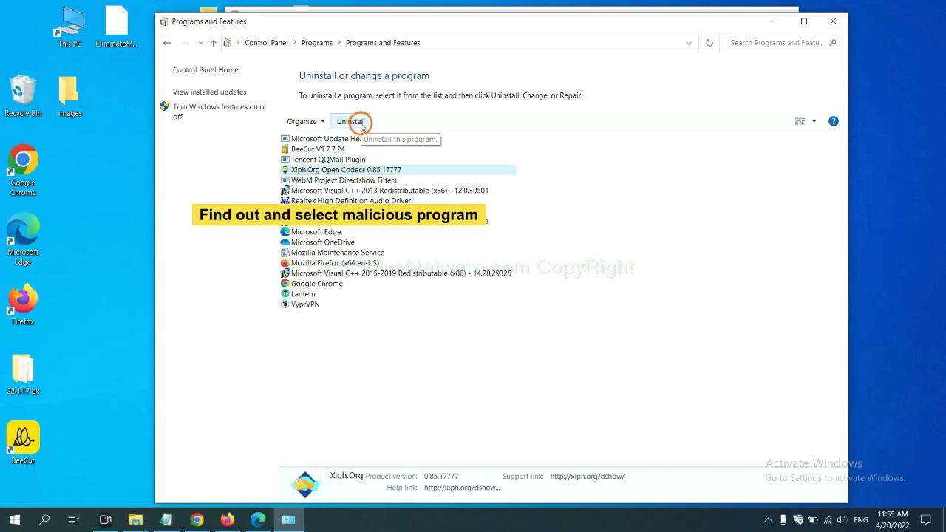
pyautogui.click(837, 24)
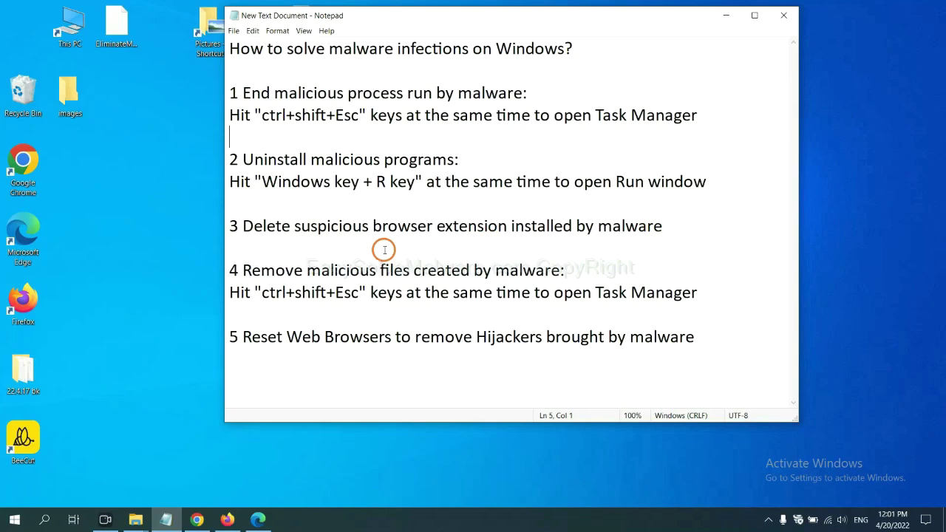
# Open Chrome's Extensions page via More tools, showing the Scroll To Top extension.
pyautogui.click(199, 519)
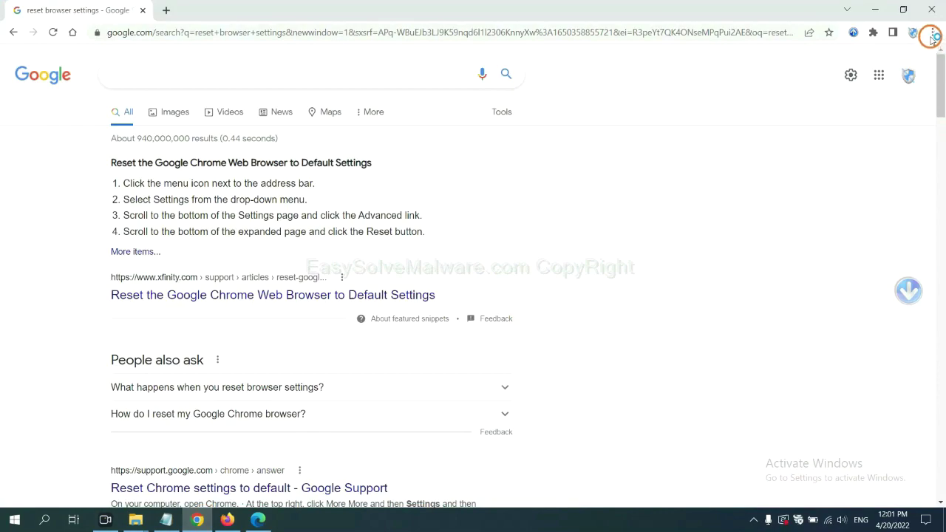
pyautogui.click(932, 34)
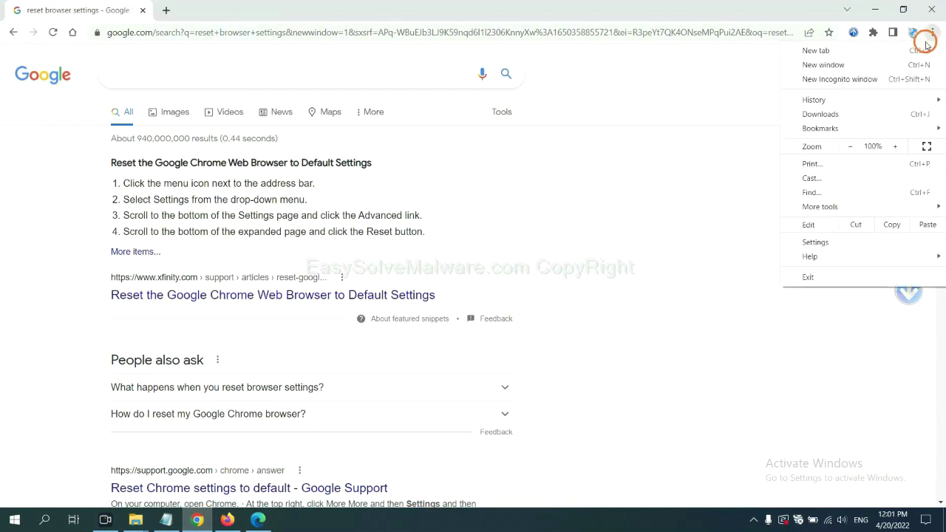
pyautogui.moveTo(820, 207)
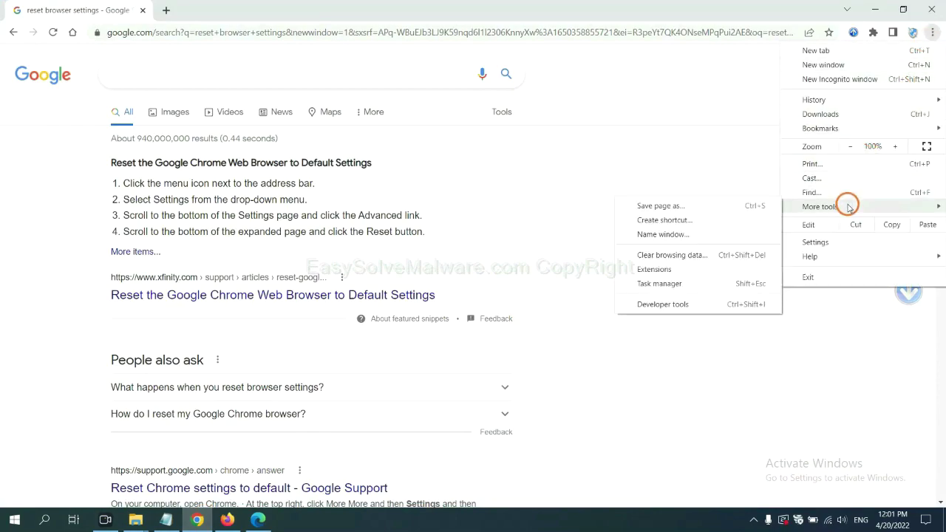
pyautogui.click(697, 269)
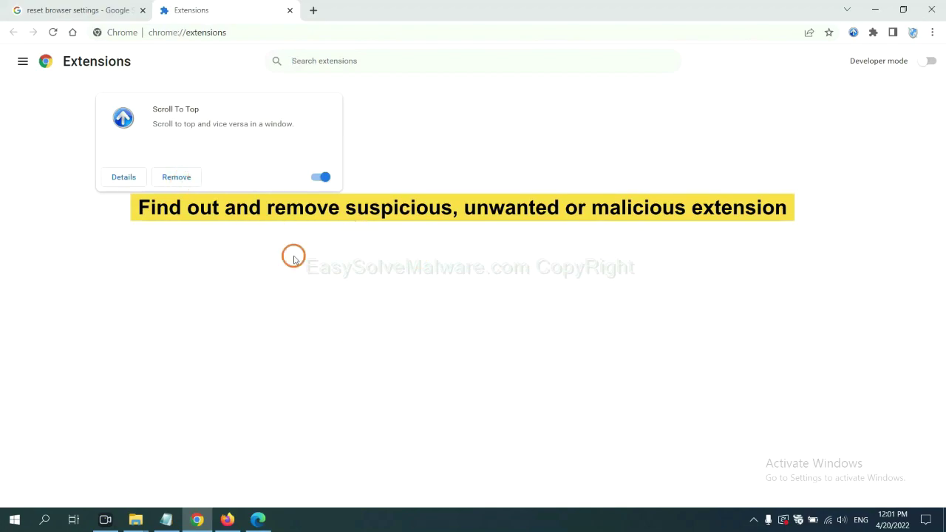
# Open Firefox's add-ons manager and bring up removal options for GIPHY for Firefox.
pyautogui.click(227, 519)
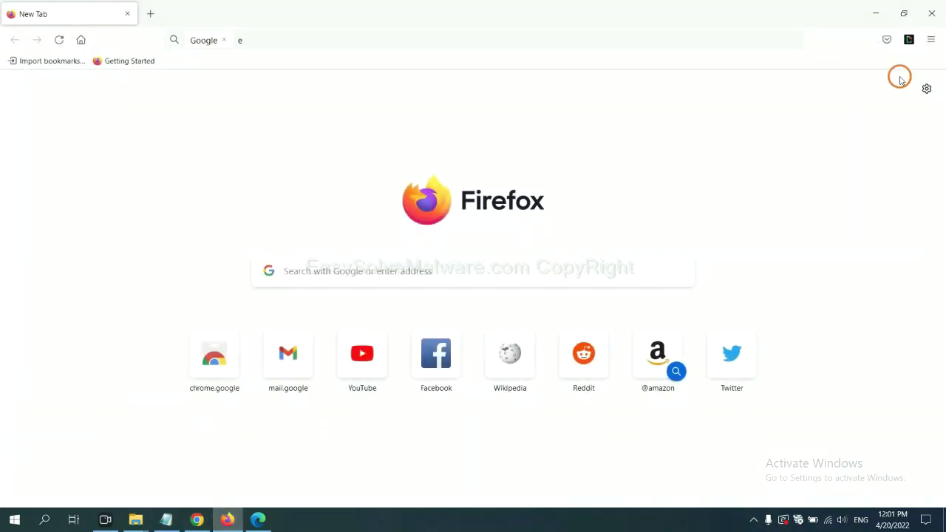
pyautogui.click(935, 41)
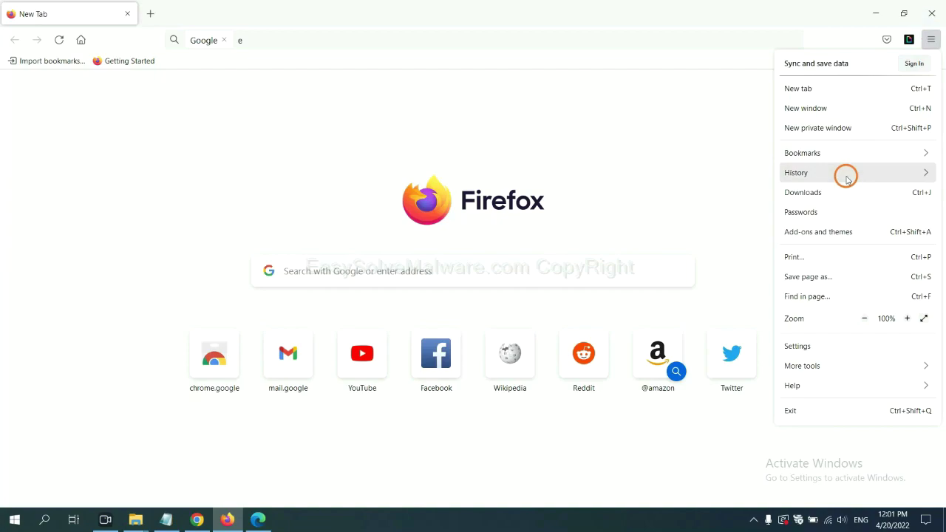
pyautogui.click(826, 239)
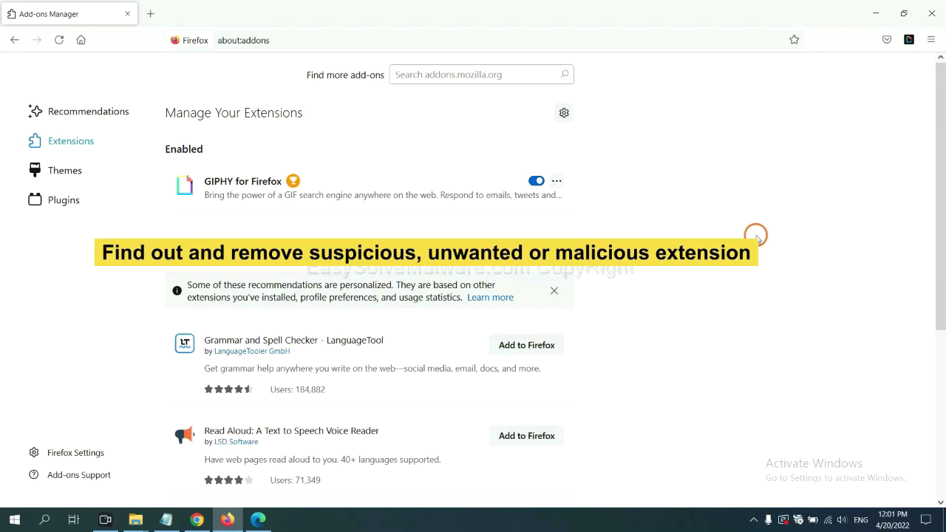
pyautogui.click(558, 182)
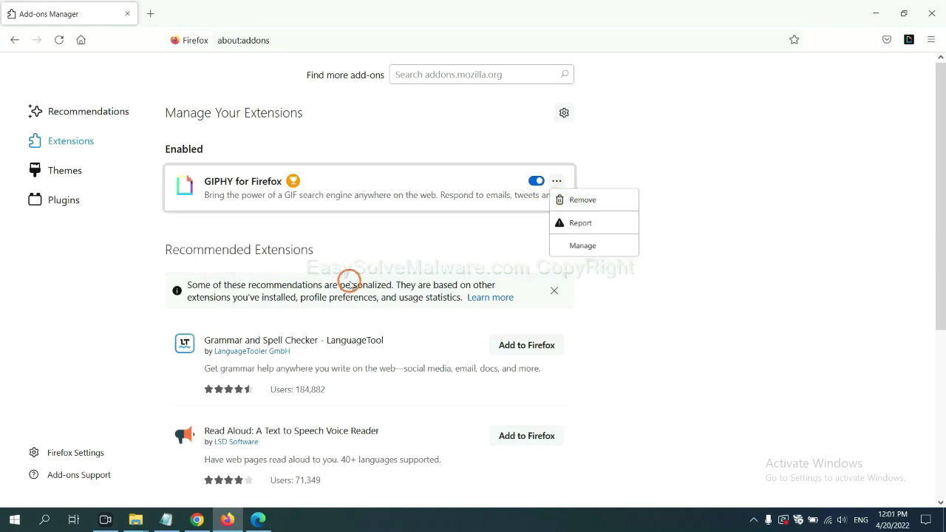
pyautogui.click(258, 520)
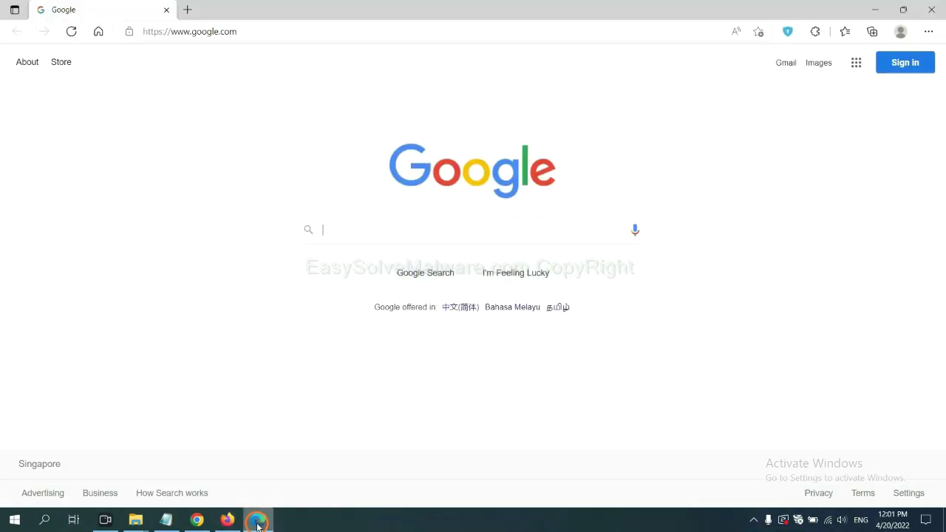
# Remove the ArcVpn Free Fast VPN Proxy extension from Edge's extension management page.
pyautogui.click(926, 32)
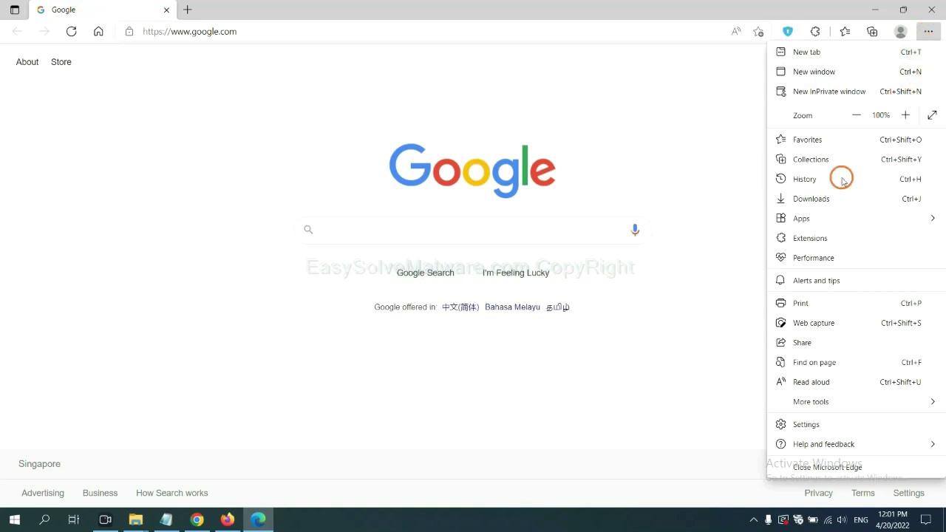
pyautogui.rightClick(813, 239)
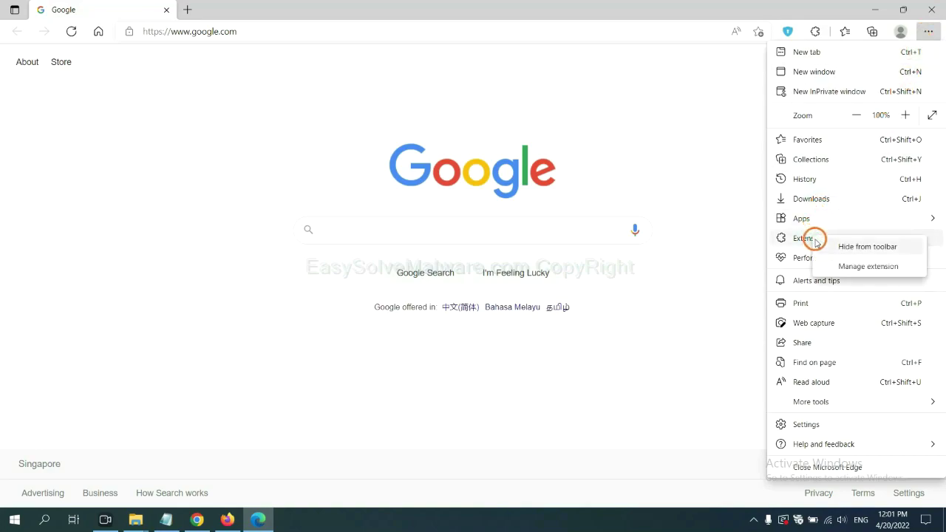
pyautogui.click(849, 266)
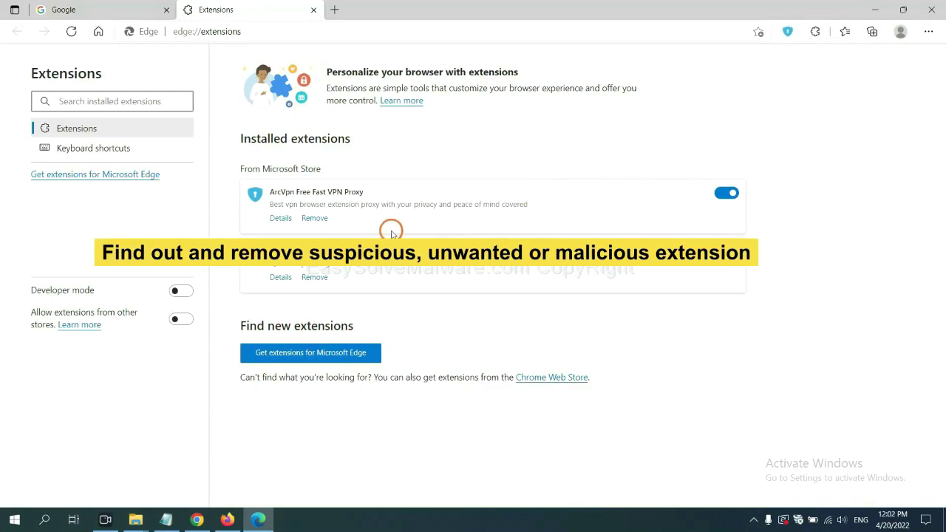
pyautogui.click(315, 218)
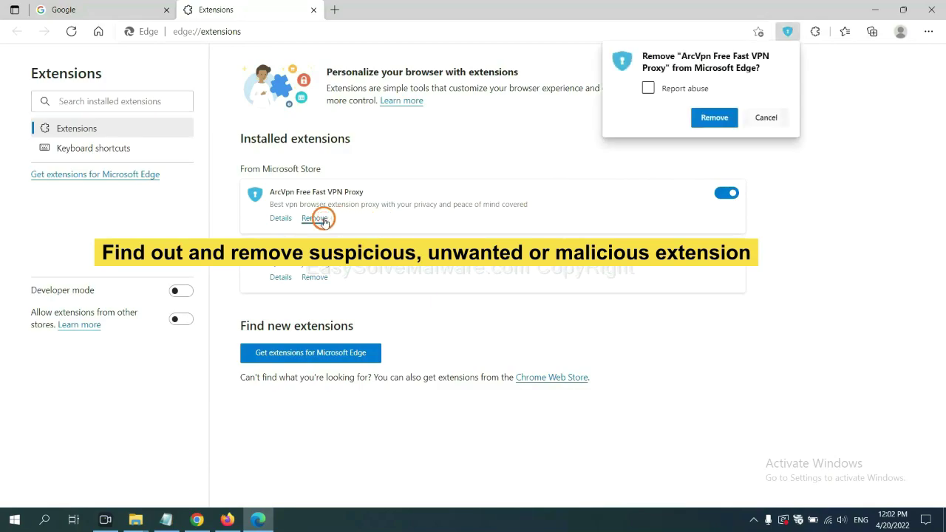
pyautogui.click(710, 118)
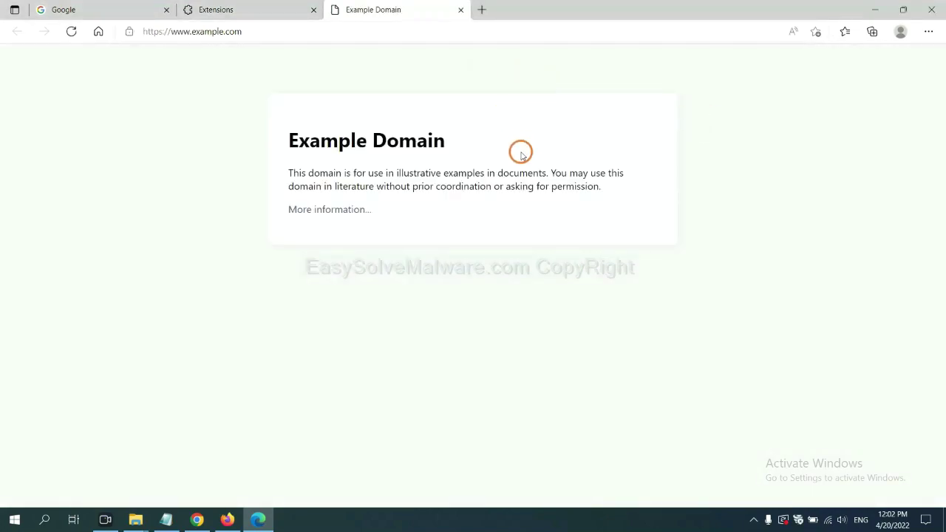
# Minimize Edge and bring up a Run dialog holding 'regedit' beside the step 4 notes.
pyautogui.click(943, 522)
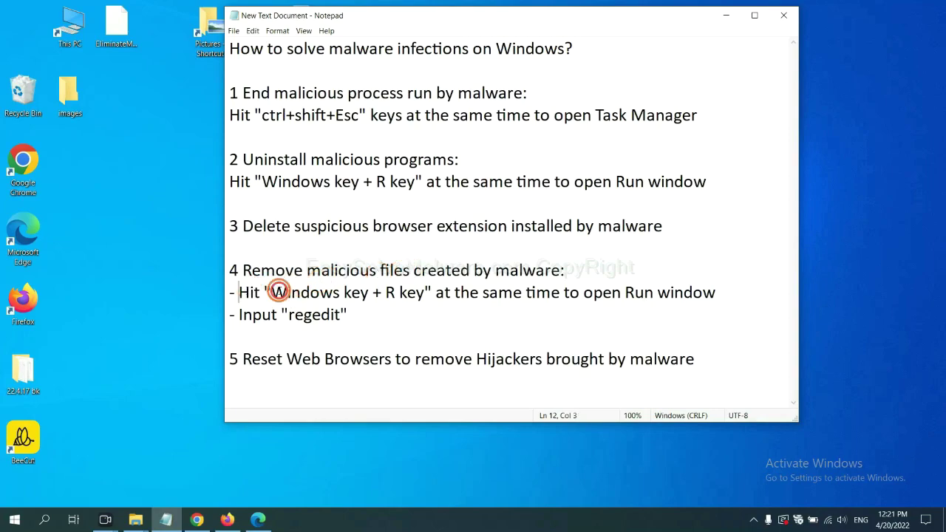
pyautogui.moveTo(240, 292); pyautogui.dragTo(536, 305)
pyautogui.click(545, 296)
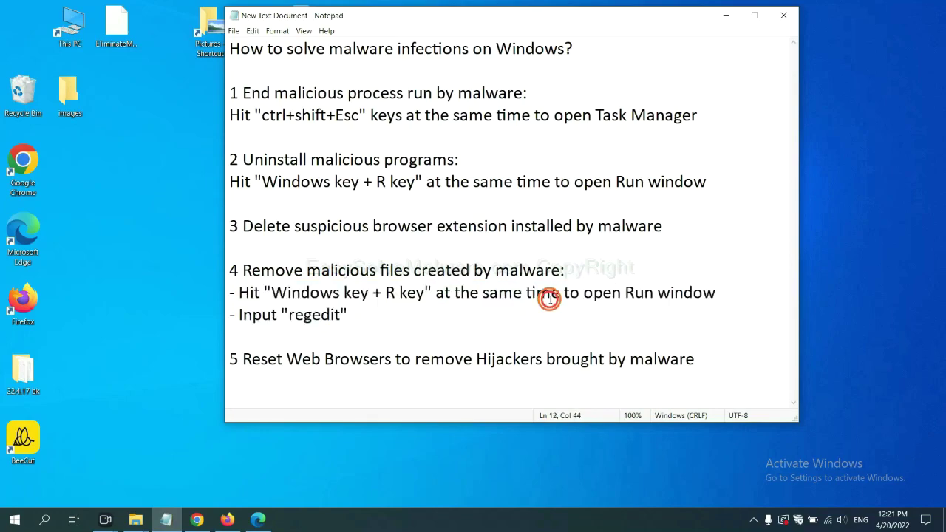
pyautogui.press('super+r')
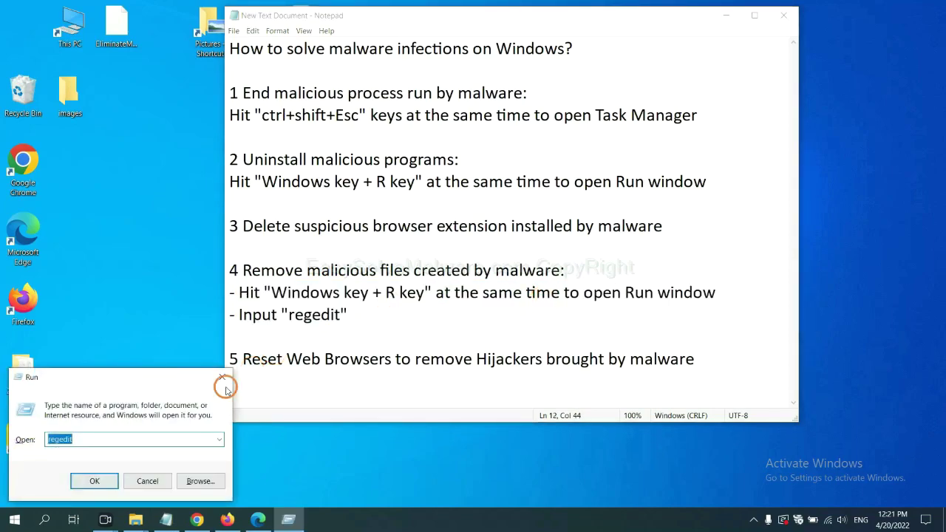
pyautogui.moveTo(173, 374); pyautogui.dragTo(755, 194)
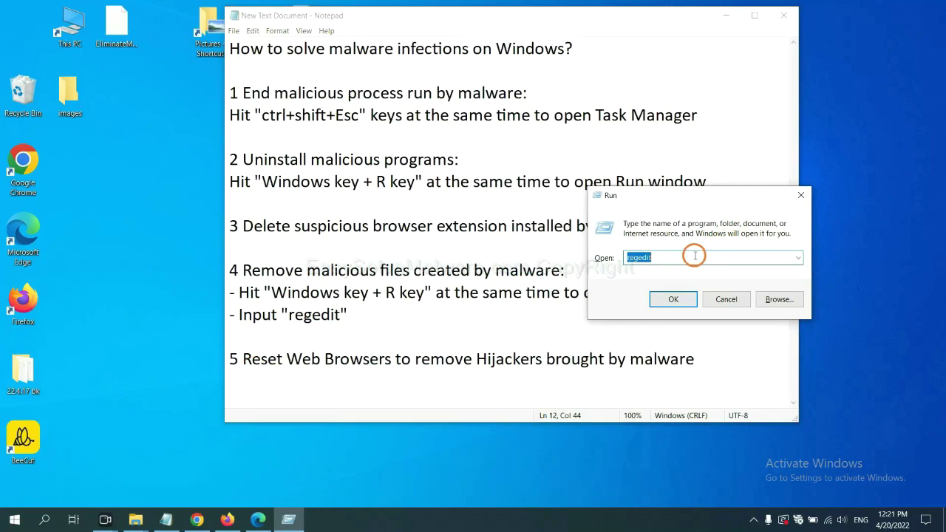
pyautogui.click(667, 259)
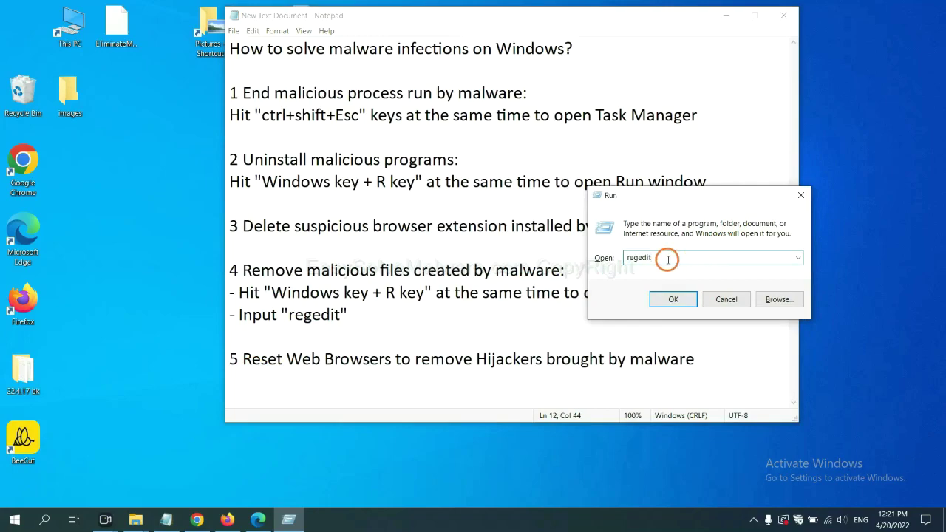
# Launch regedit and search the registry for the malware's name to find the BeeCut.exe value.
pyautogui.click(672, 298)
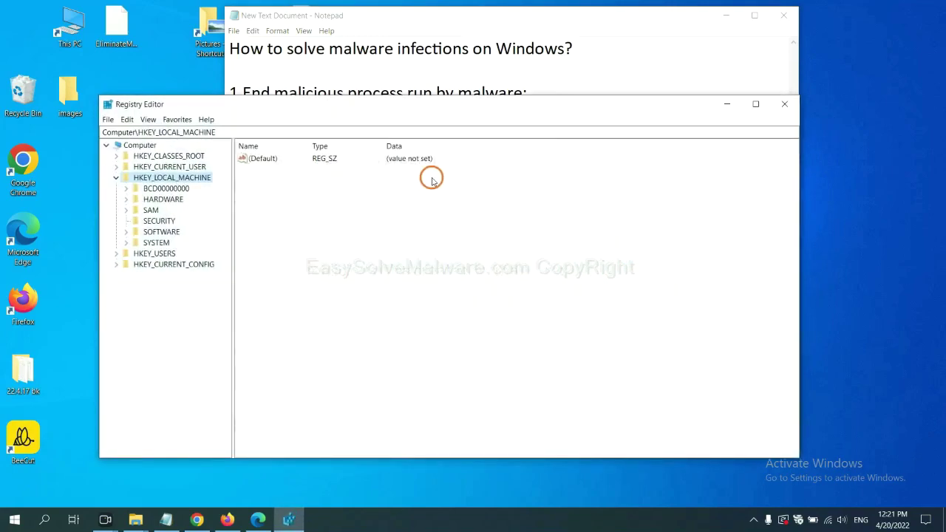
pyautogui.click(129, 120)
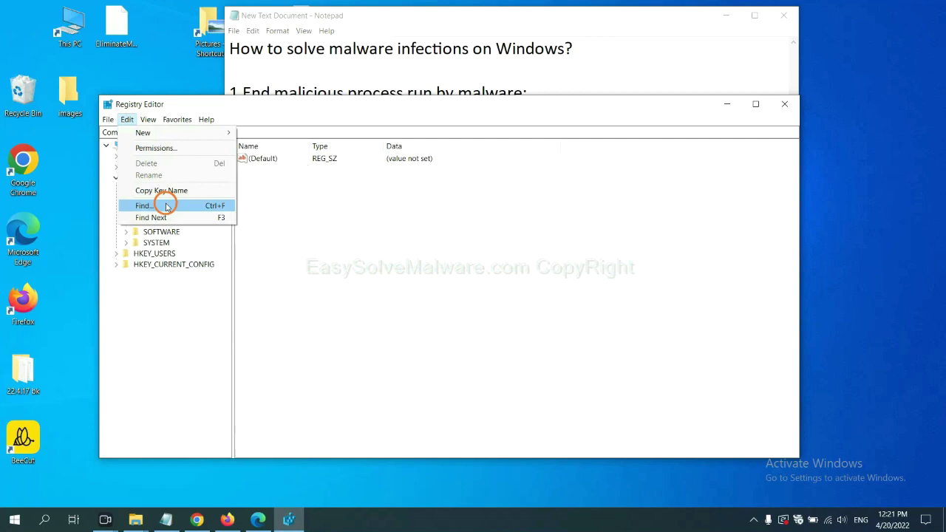
pyautogui.click(167, 207)
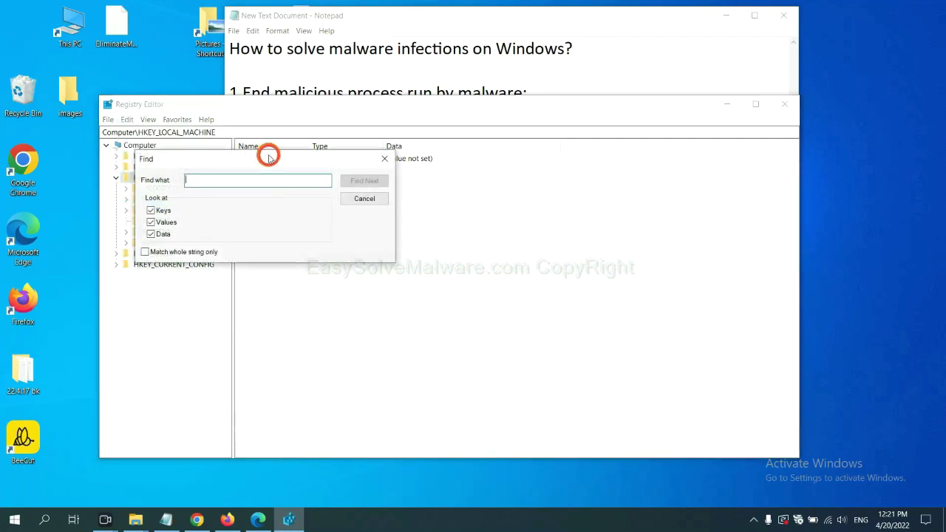
pyautogui.moveTo(268, 157); pyautogui.dragTo(361, 180)
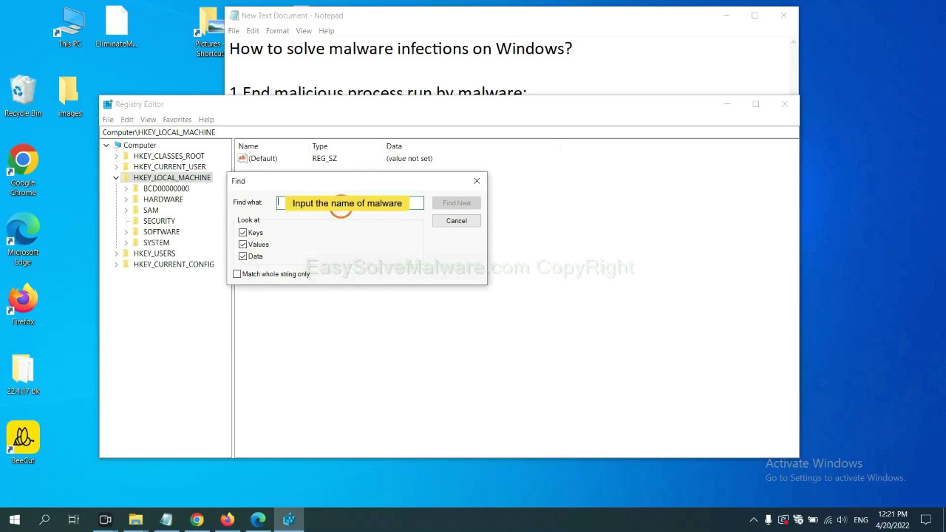
pyautogui.write('be')
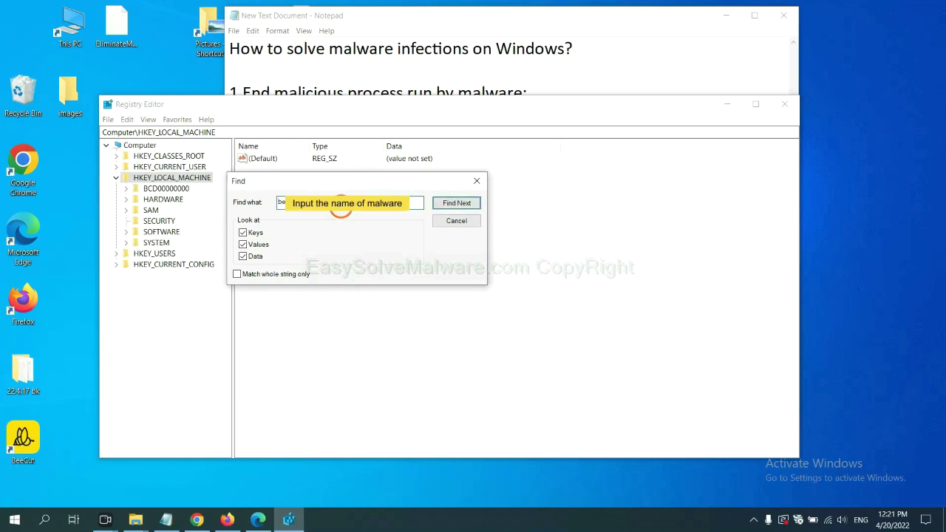
pyautogui.click(457, 204)
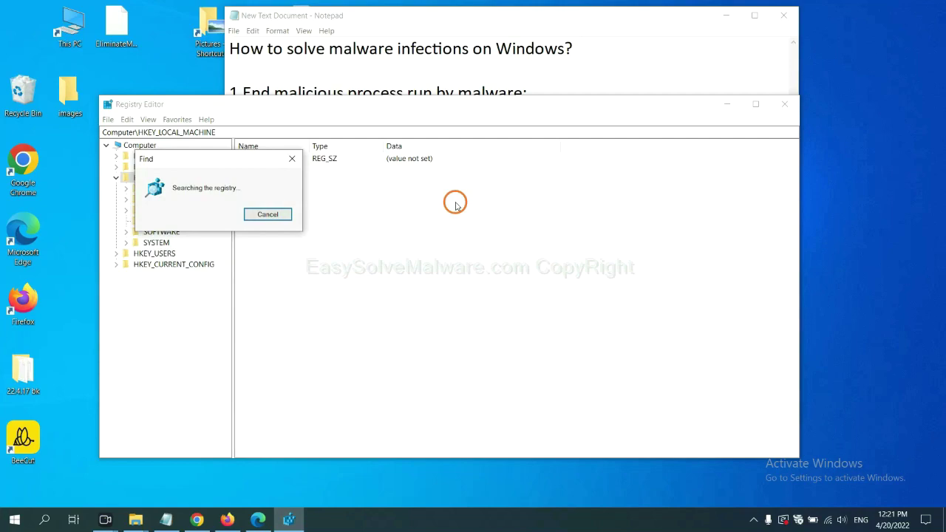
pyautogui.moveTo(232, 156); pyautogui.dragTo(379, 156)
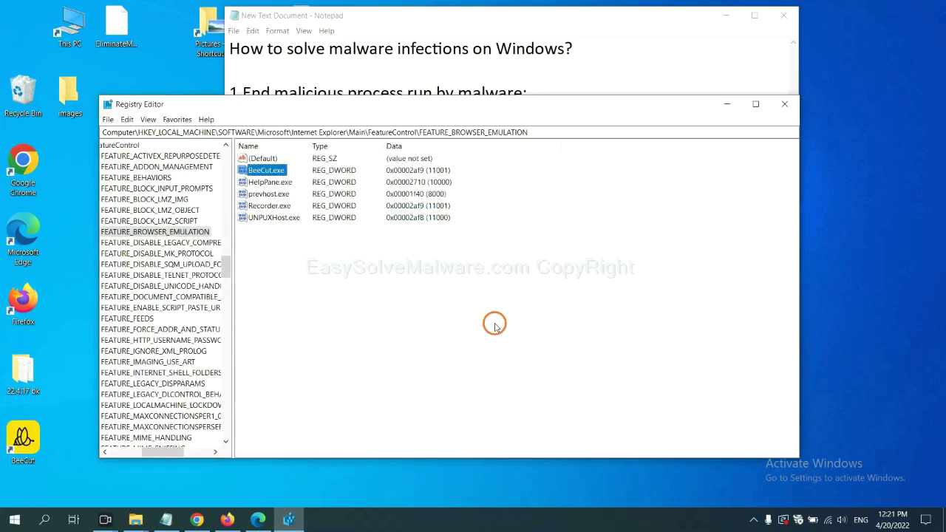
pyautogui.moveTo(158, 452); pyautogui.dragTo(151, 451)
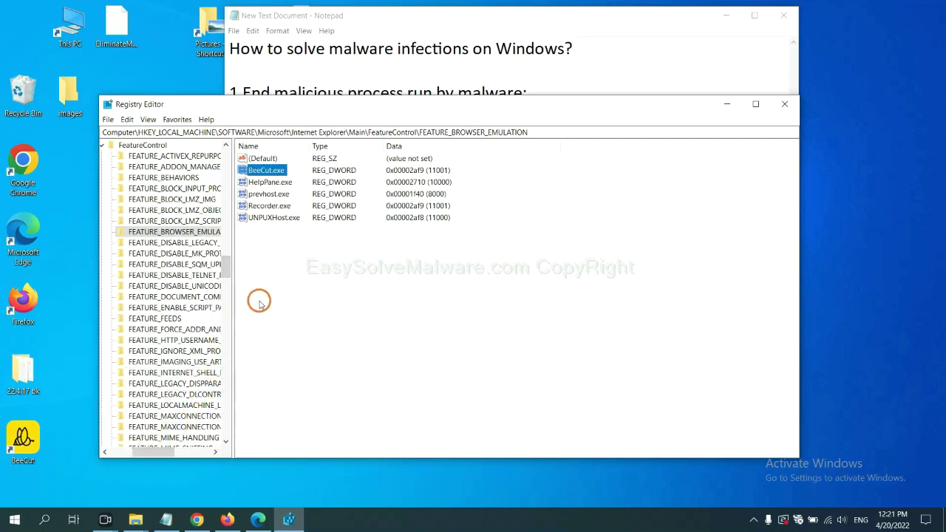
pyautogui.rightClick(191, 232)
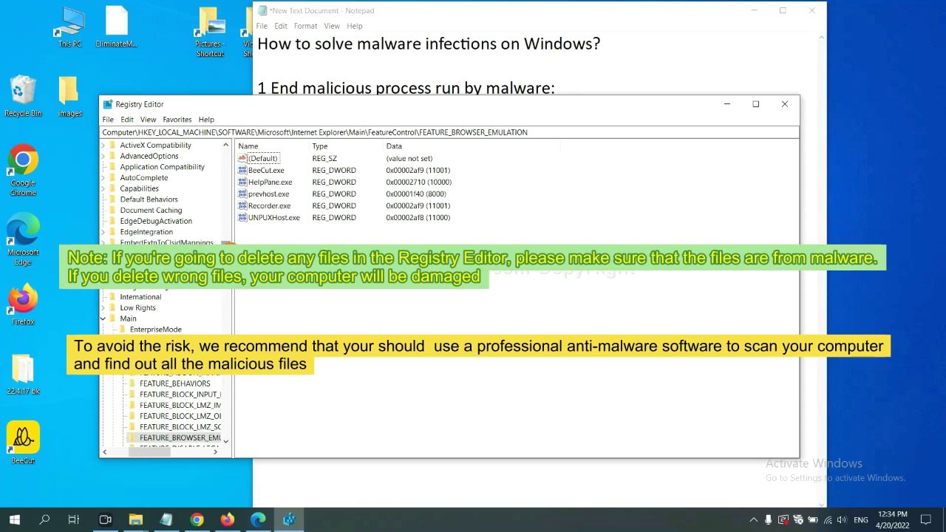
pyautogui.click(331, 301)
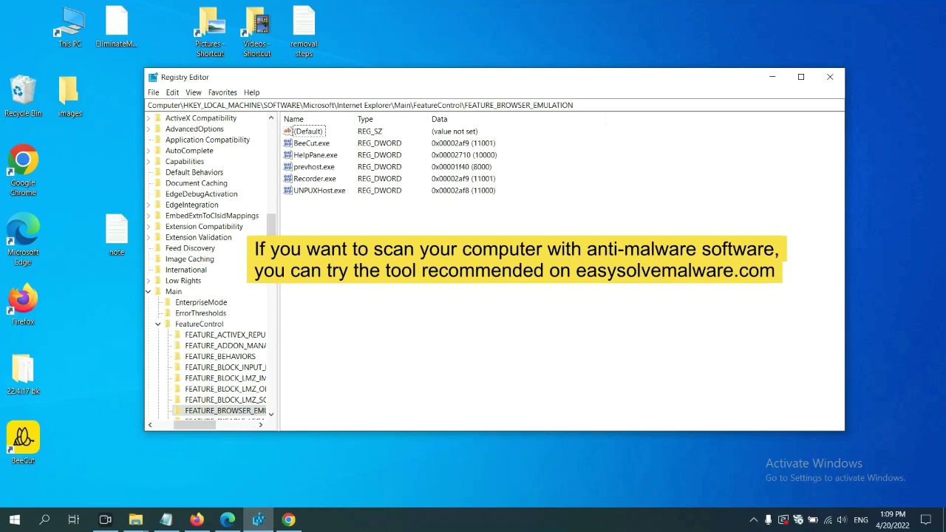
# Revisit the EasySolveMalware removal guide in Chrome, scrolling through the article.
pyautogui.click(291, 520)
pyautogui.scroll(-1, 691, 317)
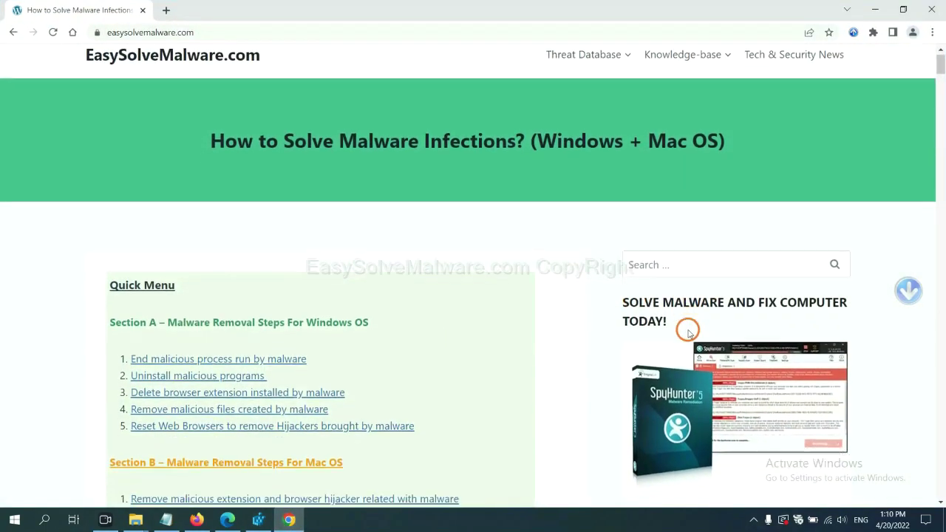
pyautogui.scroll(1, 677, 332)
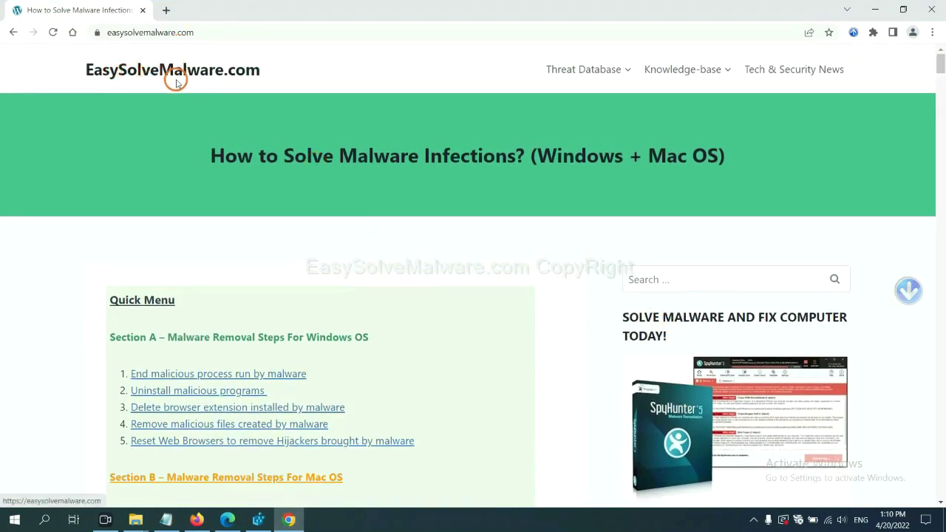
pyautogui.scroll(-1, 780, 358)
pyautogui.scroll(-2, 772, 332)
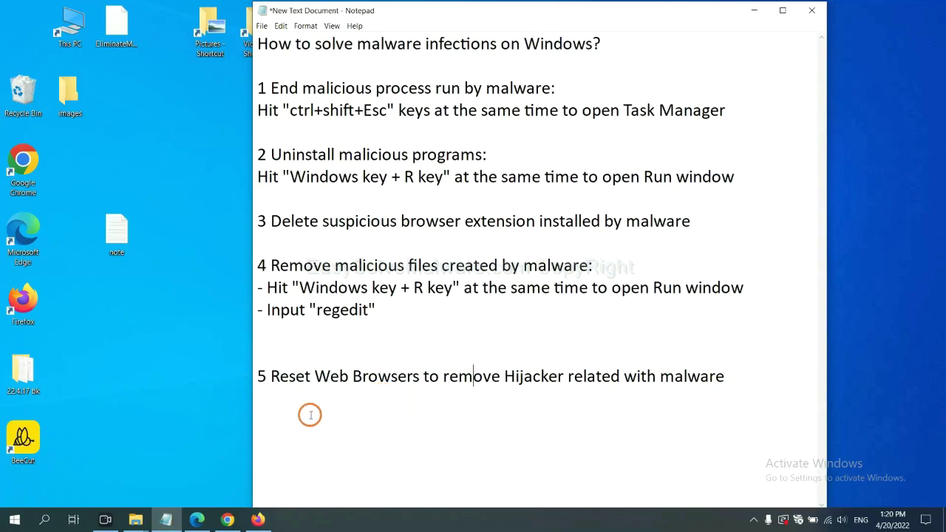
# Search Chrome settings for 'reset' and request restoring settings to their original defaults.
pyautogui.click(220, 526)
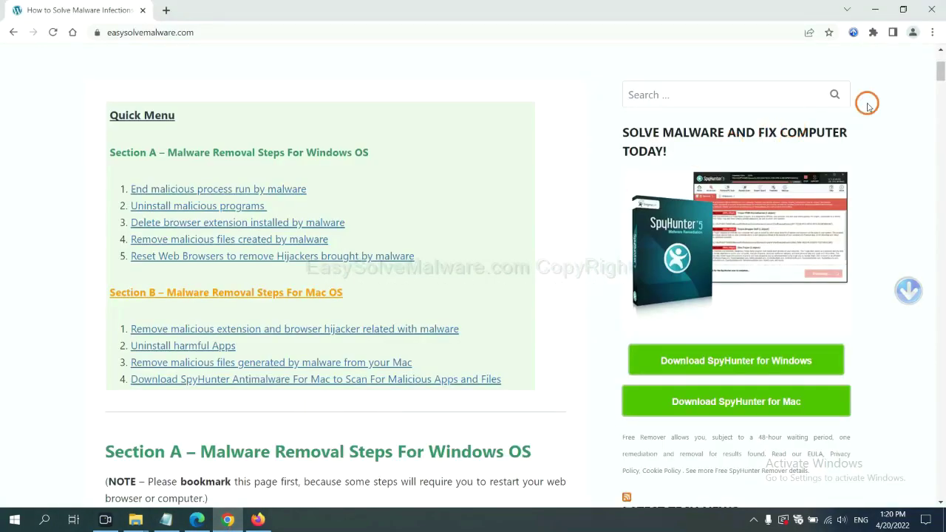
pyautogui.click(933, 33)
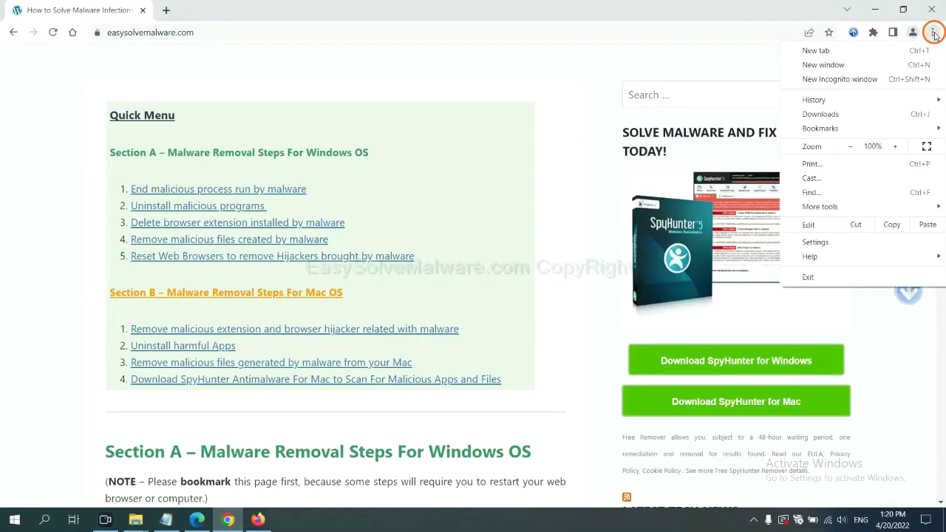
pyautogui.click(816, 241)
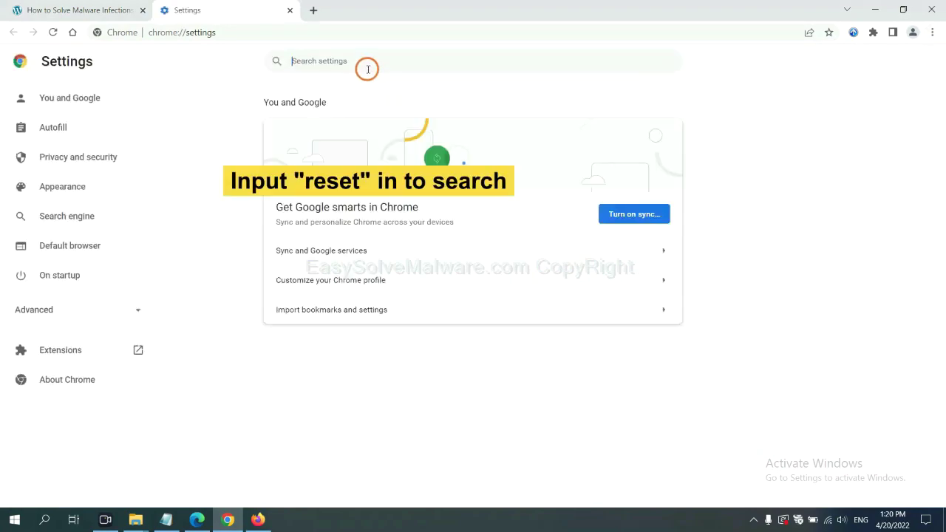
pyautogui.write('reset')
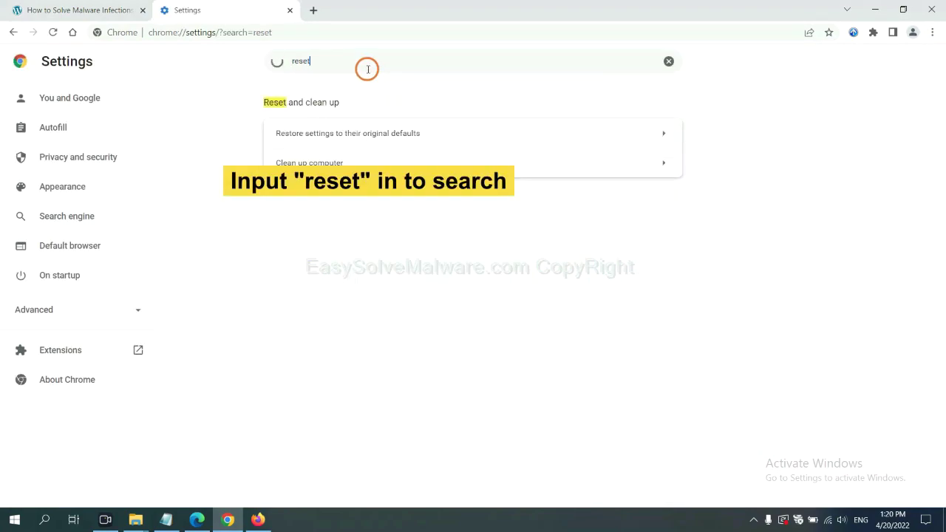
pyautogui.click(405, 135)
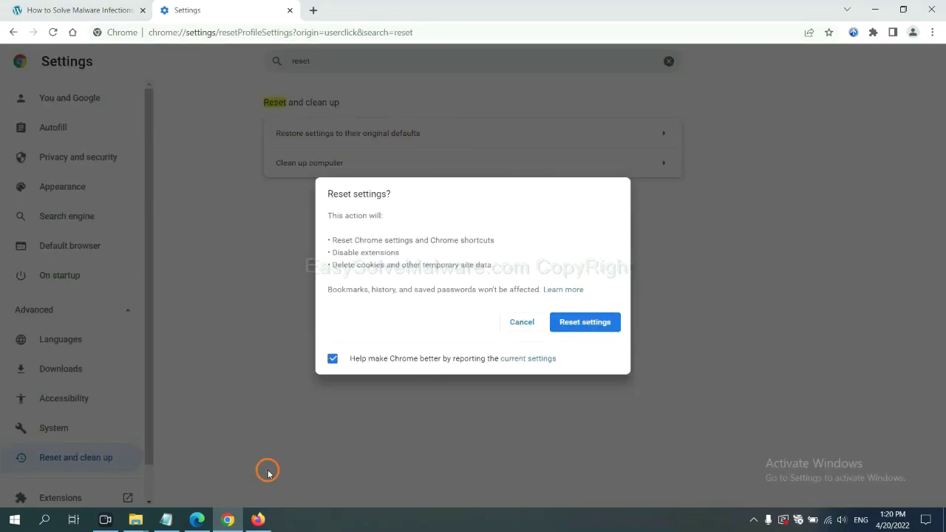
pyautogui.click(261, 518)
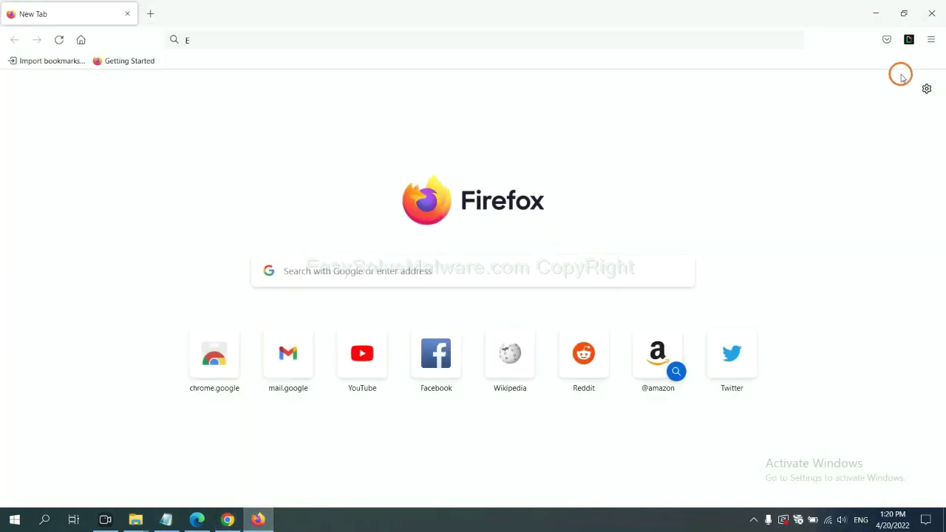
# Refresh Firefox to its default settings from the Troubleshooting Information page and confirm.
pyautogui.click(930, 44)
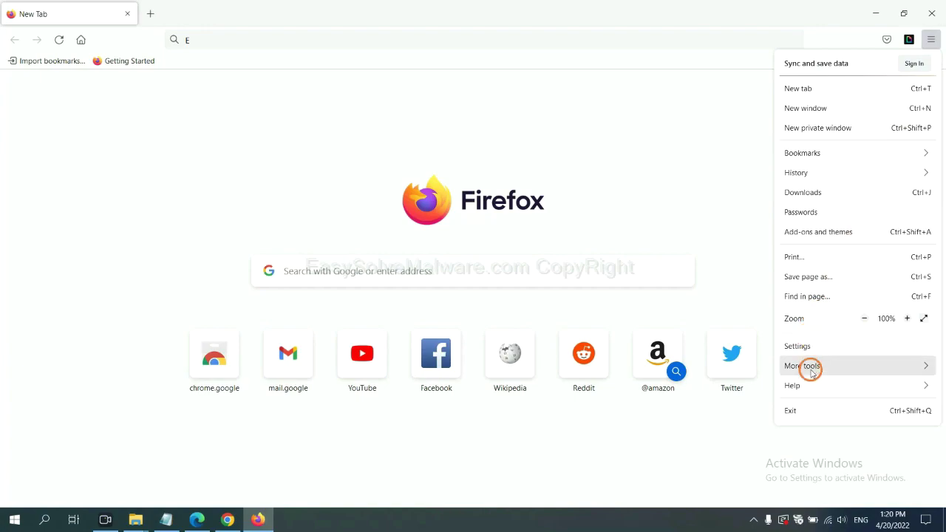
pyautogui.click(812, 384)
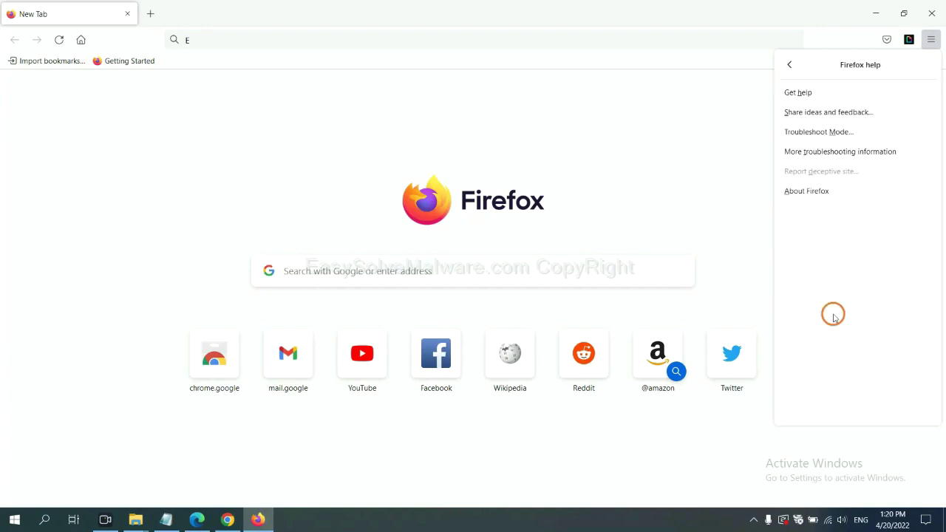
pyautogui.click(831, 151)
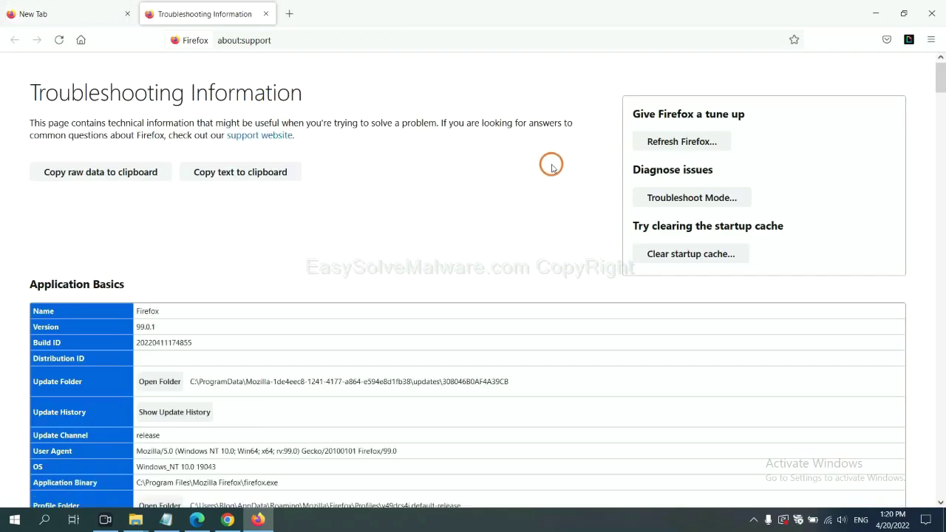
pyautogui.click(663, 145)
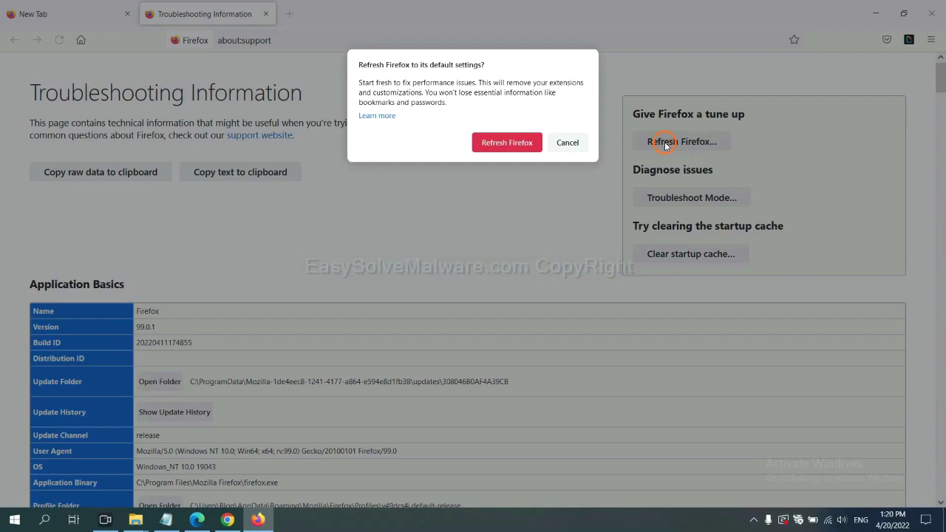
pyautogui.click(513, 147)
# Search Edge settings for 'reset' and choose 'Restore settings to their default values'.
pyautogui.click(197, 520)
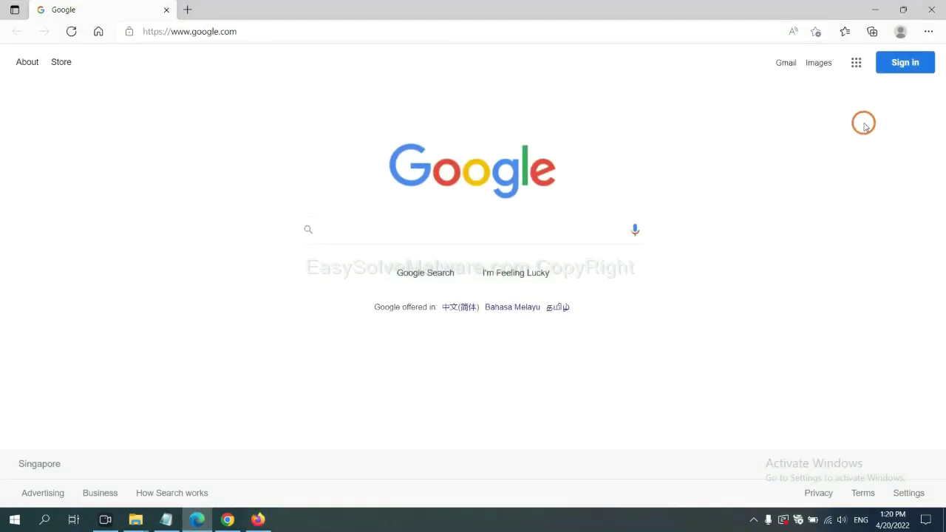
pyautogui.click(928, 32)
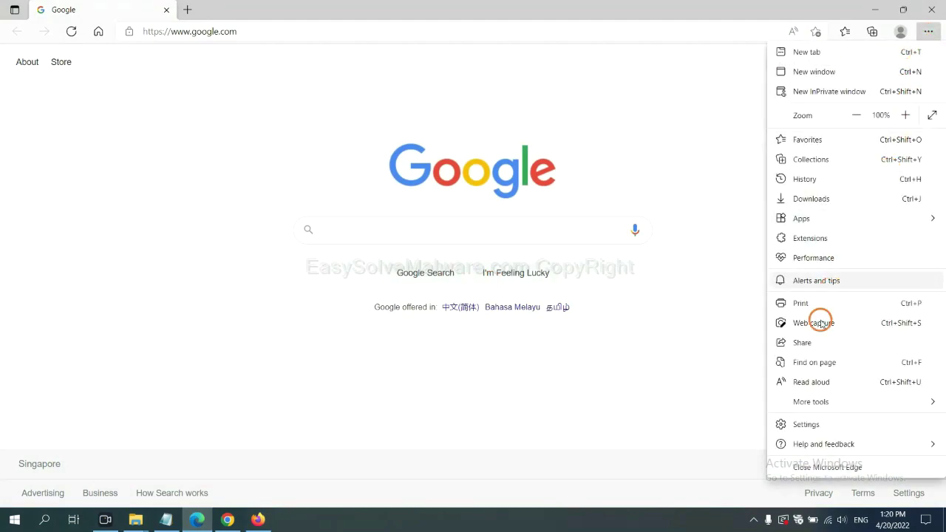
pyautogui.click(808, 424)
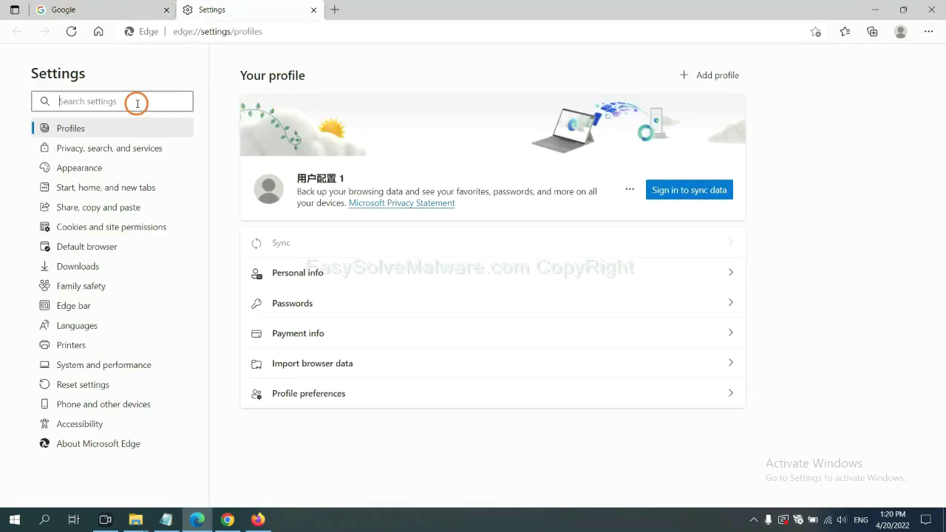
pyautogui.write('re')
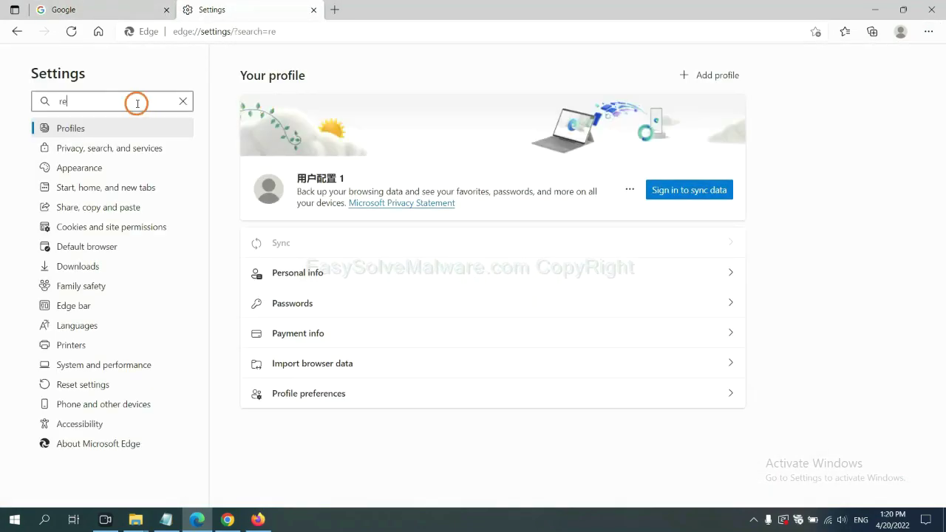
pyautogui.write('set')
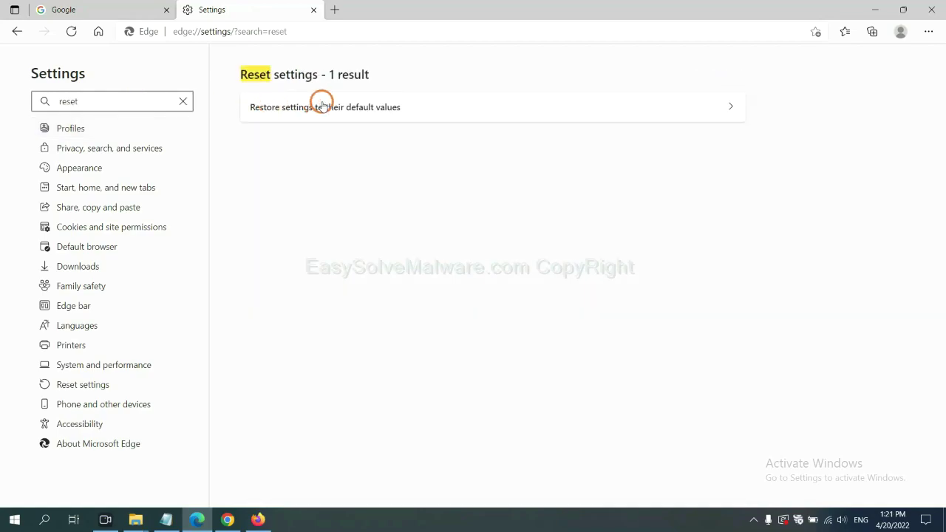
pyautogui.click(332, 103)
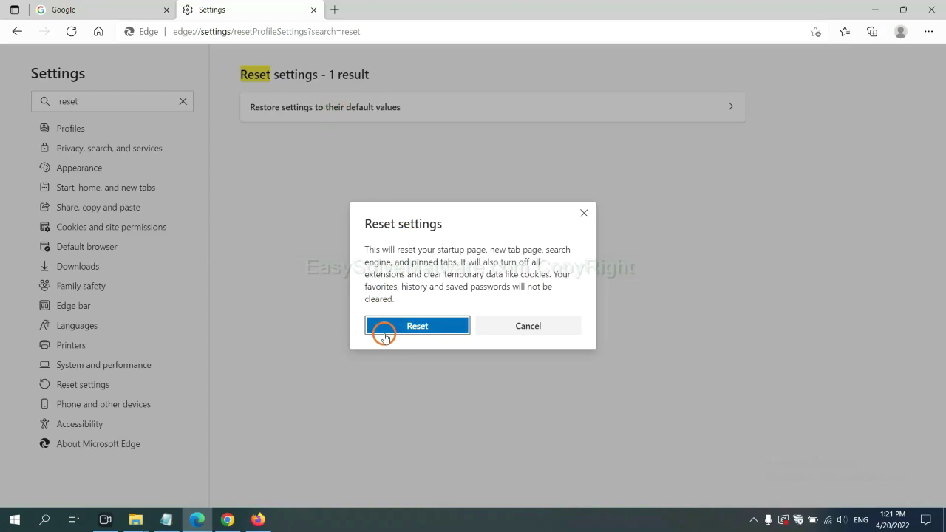